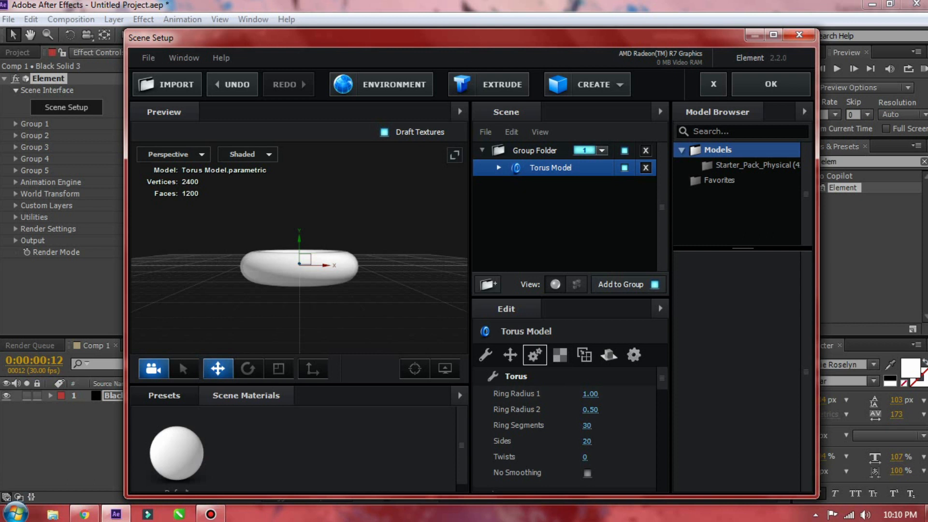
Set the torus model's Ring Radius 1 to 4.26 and invert its normals
left_click_drag(590, 393, 747, 394)
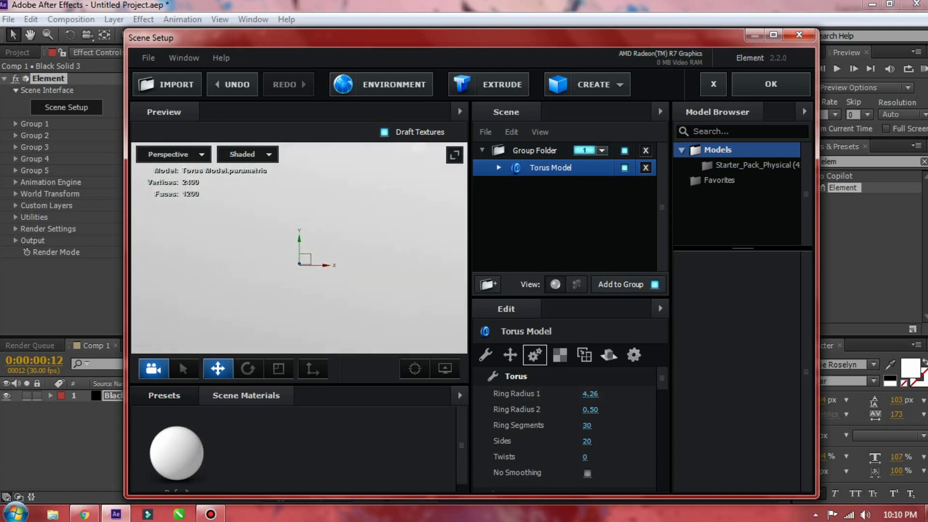
left_click(535, 355)
scroll(564, 410, "down", 2)
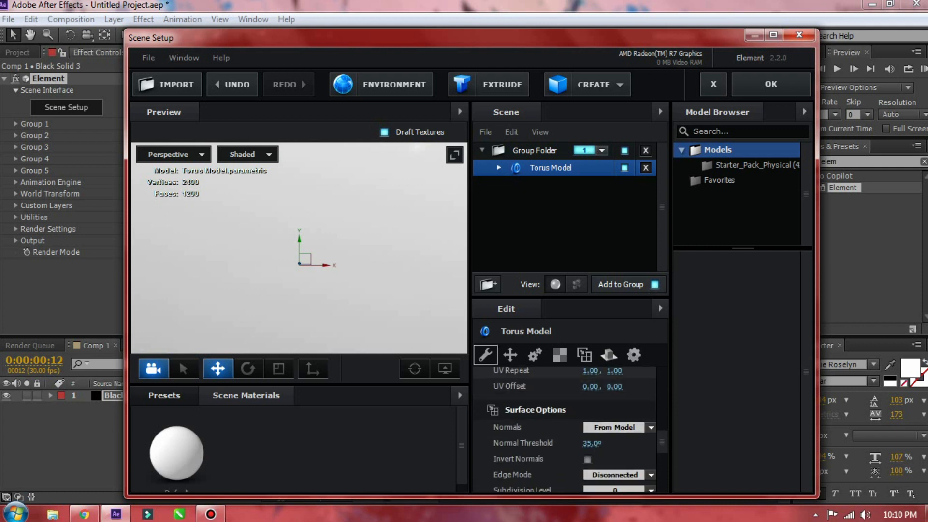
scroll(564, 430, "down", 5)
scroll(564, 430, "up", 2)
scroll(570, 426, "down", 5)
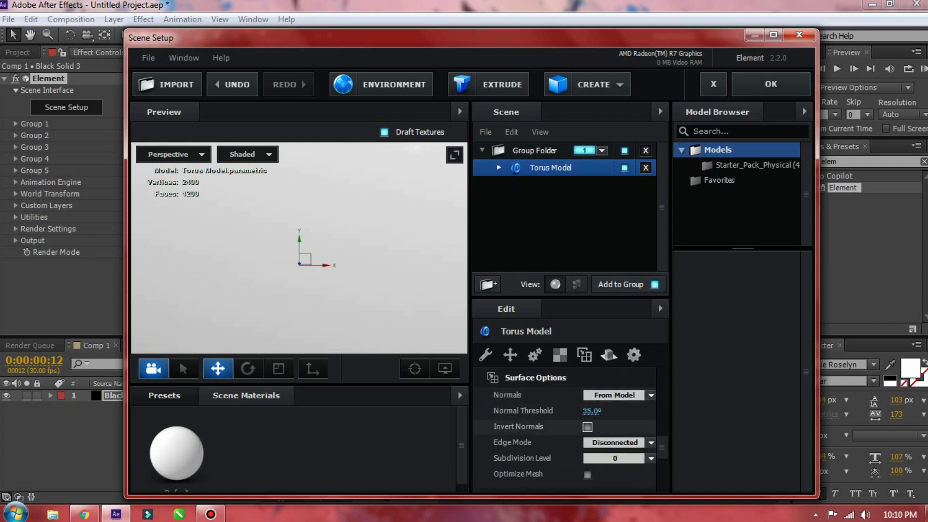
left_click(587, 427)
scroll(570, 426, "up", 2)
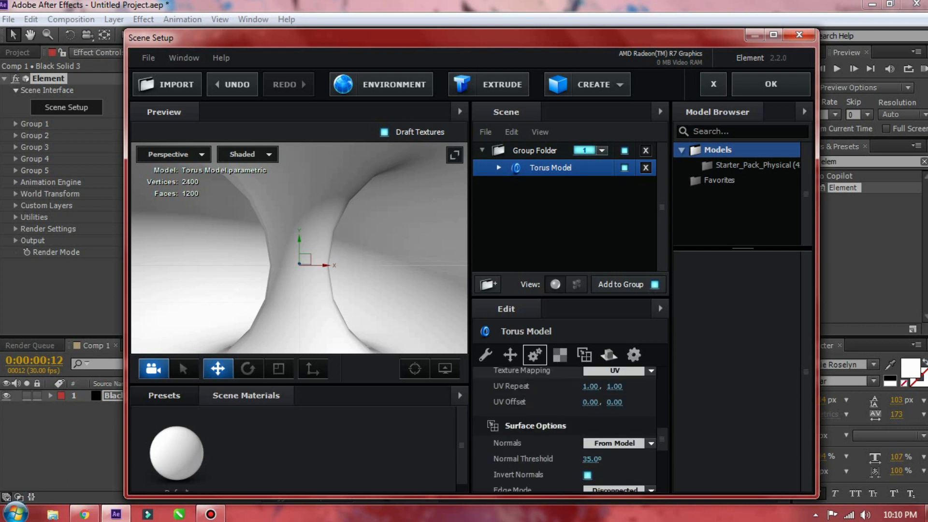
Scale the torus model to 108% and set its Ring Radius 2 to 0.35
left_click(510, 355)
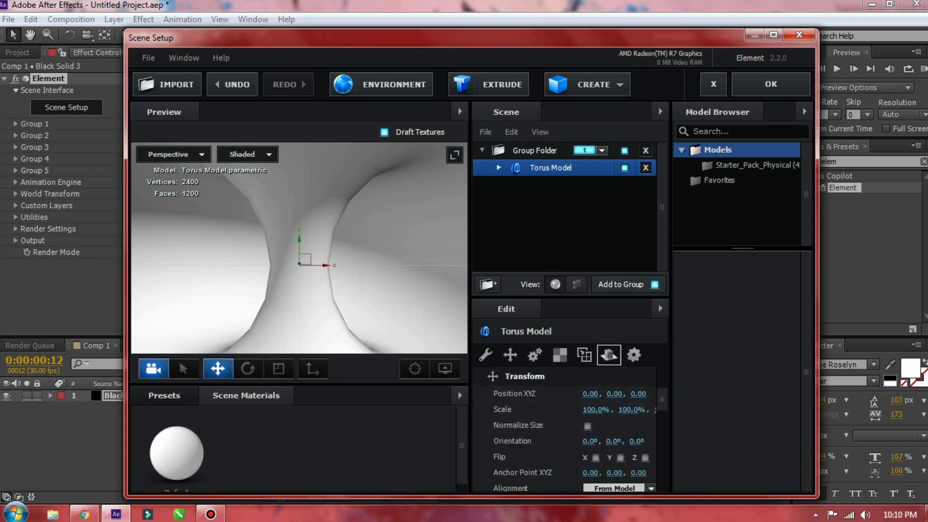
left_click_drag(595, 410, 599, 409)
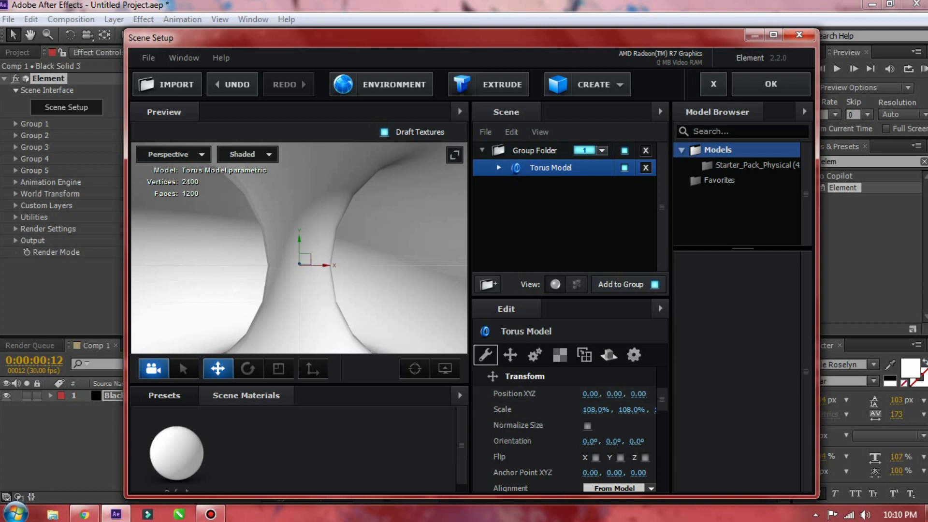
left_click(485, 355)
left_click_drag(590, 410, 583, 410)
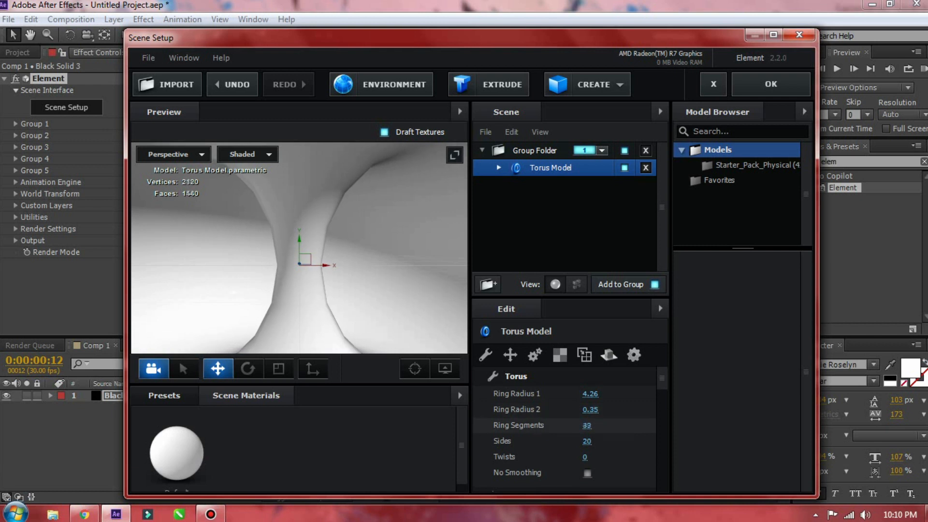
Set the torus model's Sides to 94 and reduce its Ring Radius 2 slightly further
left_click_drag(587, 425, 626, 442)
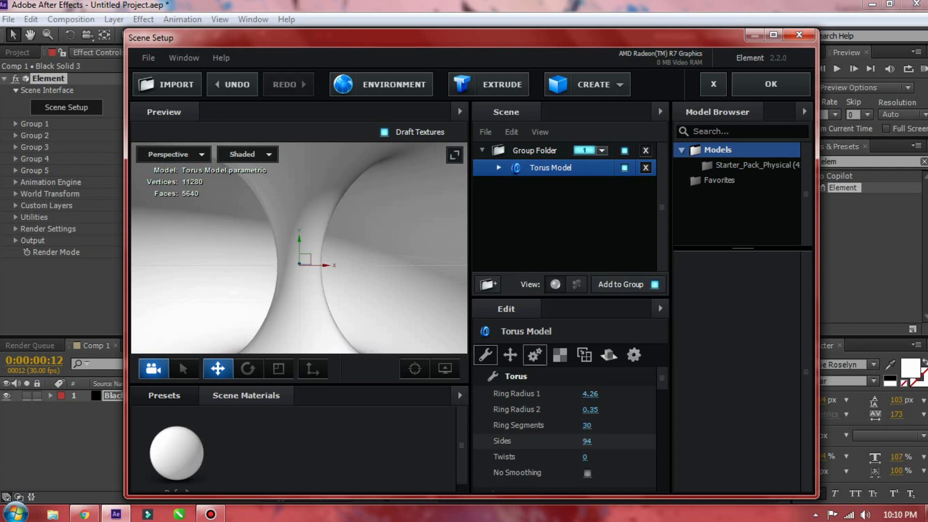
left_click_drag(590, 410, 573, 409)
left_click(535, 354)
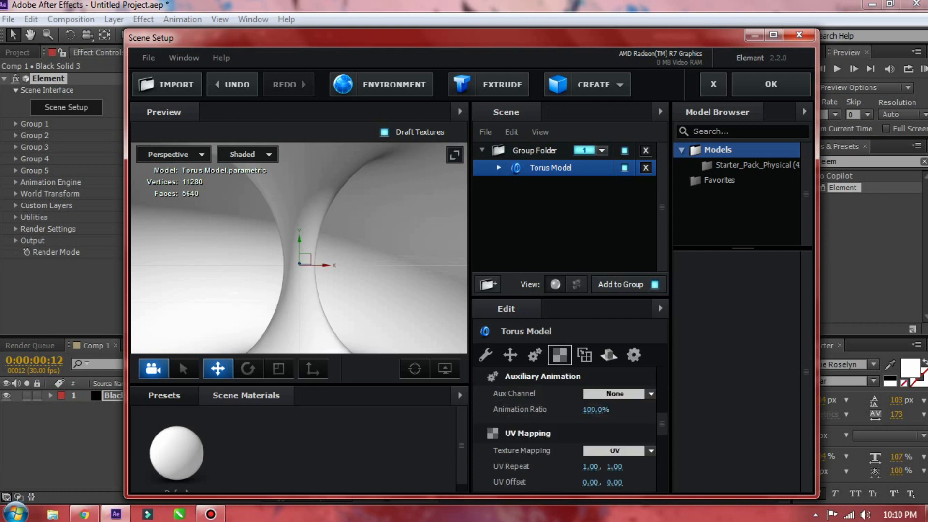
left_click(560, 355)
left_click(534, 355)
left_click(560, 354)
scroll(559, 355, "down", 3)
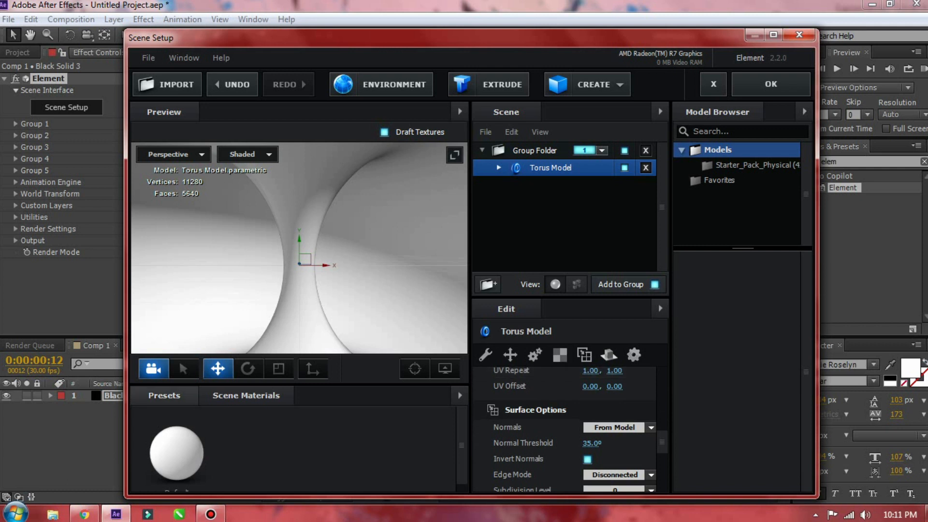
Apply the Blue_Wireframe material from the Physical presets to the torus model
left_click(164, 395)
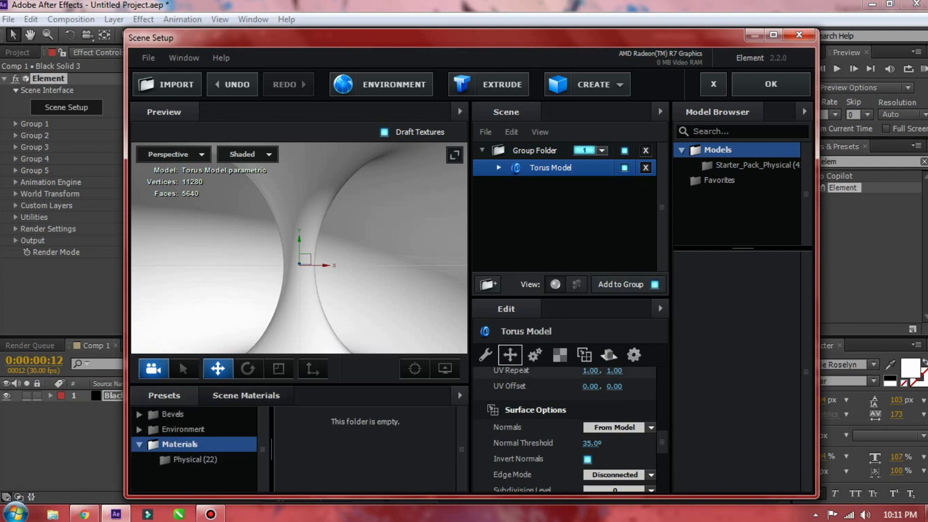
left_click(195, 459)
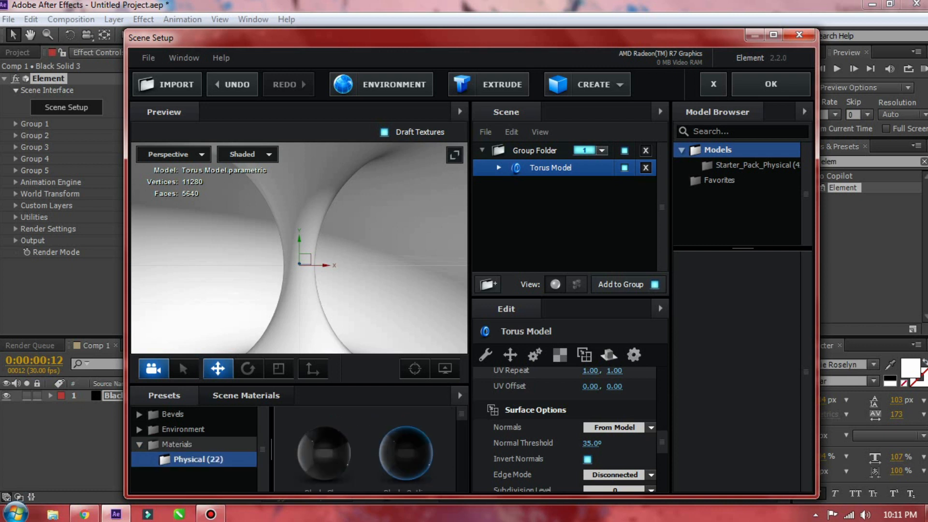
scroll(365, 449, "down", 3)
scroll(365, 449, "up", 1)
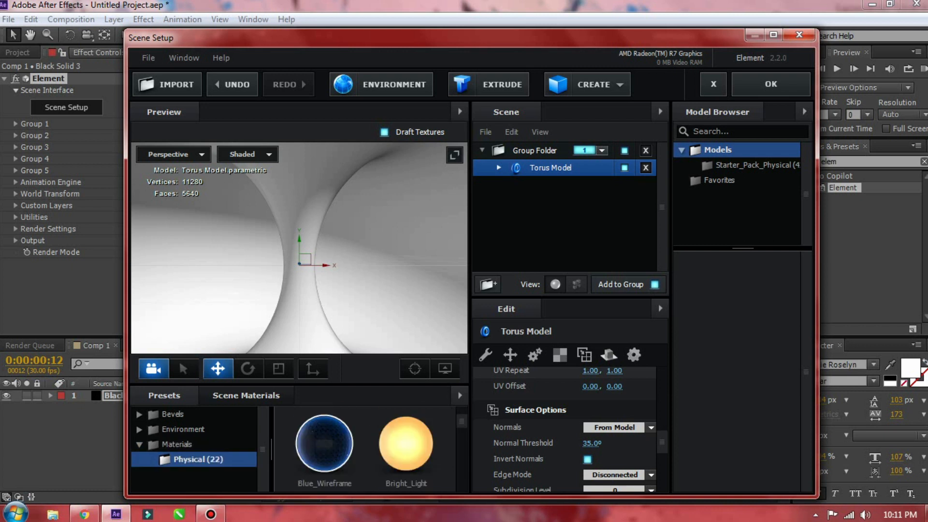
double_click(324, 443)
left_click_drag(387, 232, 387, 293)
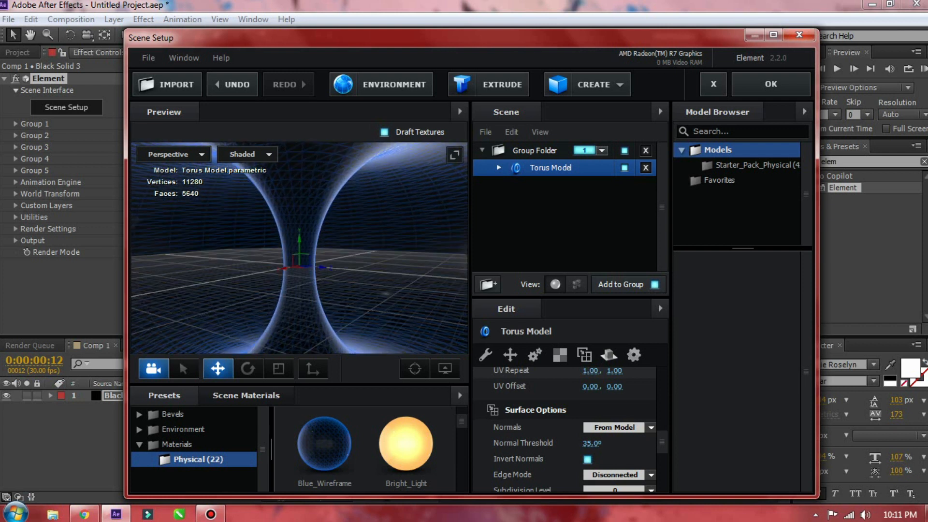
Set the torus's Ring Radius 2 to 0.32 and return to the composition with the scene applied
left_click(486, 355)
left_click_drag(590, 410, 593, 409)
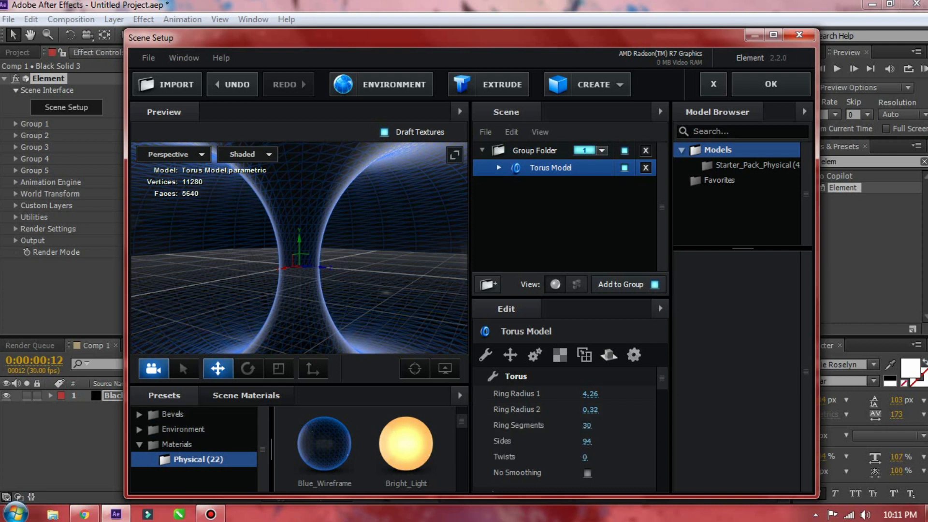
left_click(771, 84)
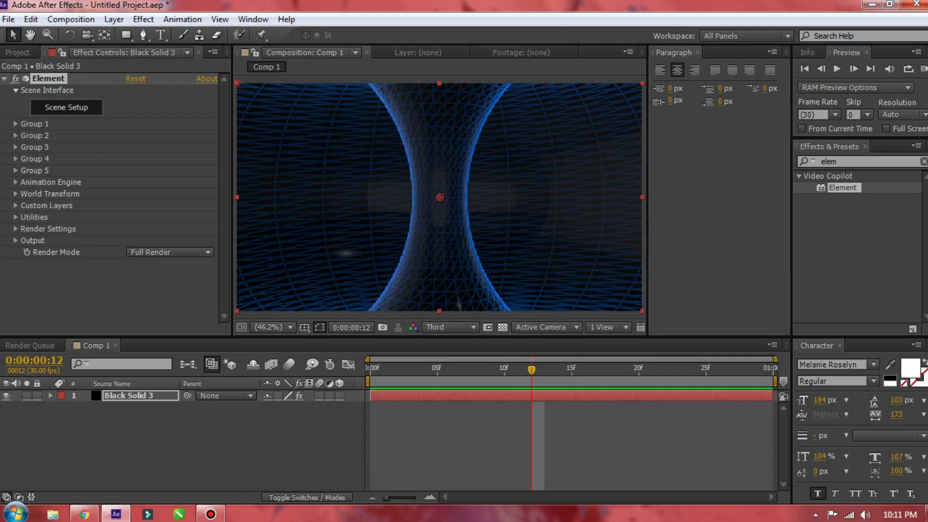
Add a text layer reading "booyah" to the composition and hide it
left_click(17, 52)
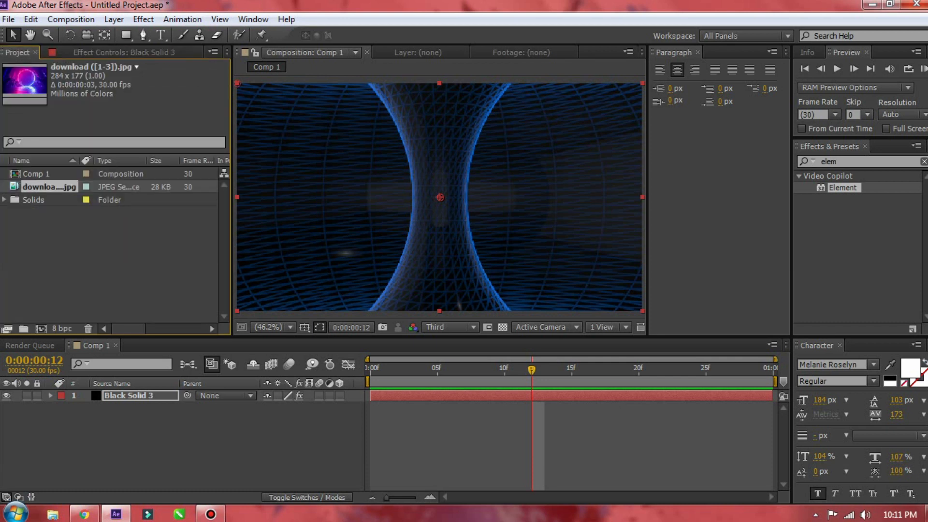
key("ctrl+t")
left_click(382, 169)
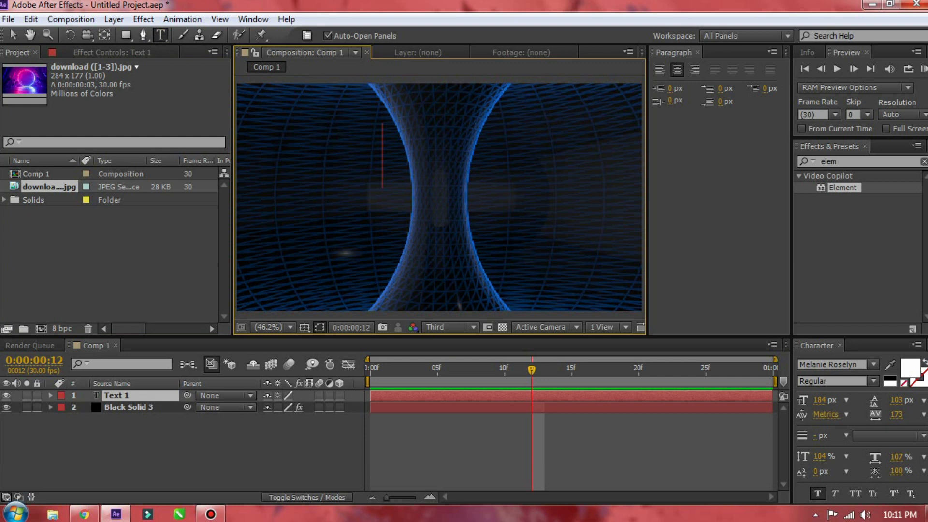
type("p")
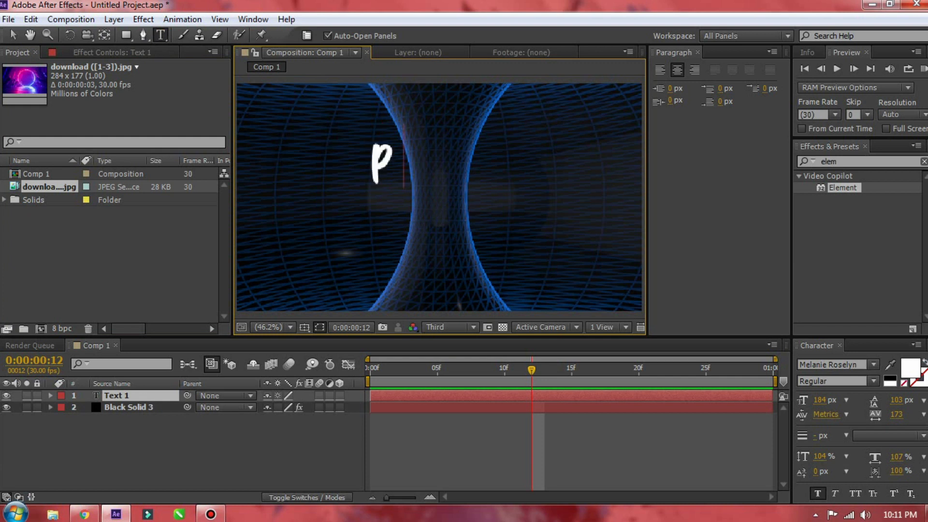
key("BackSpace")
type("booyah")
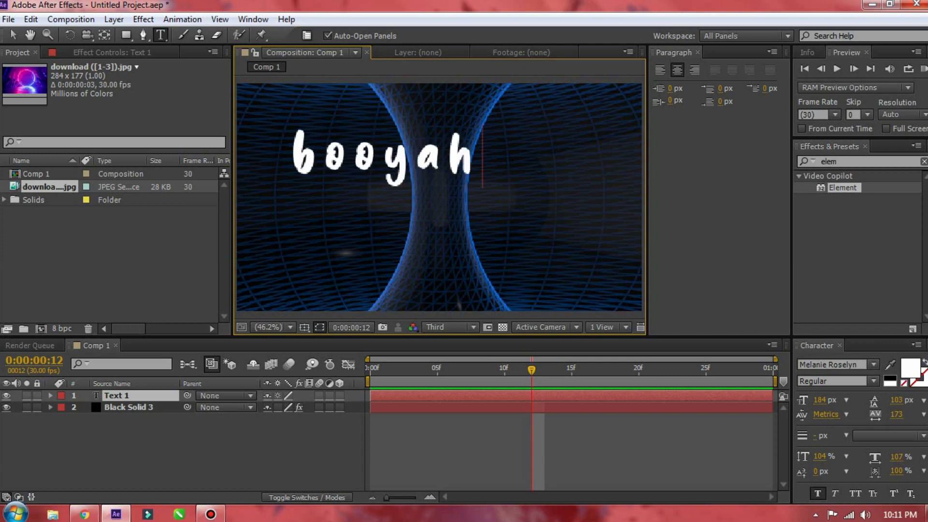
left_click(129, 396)
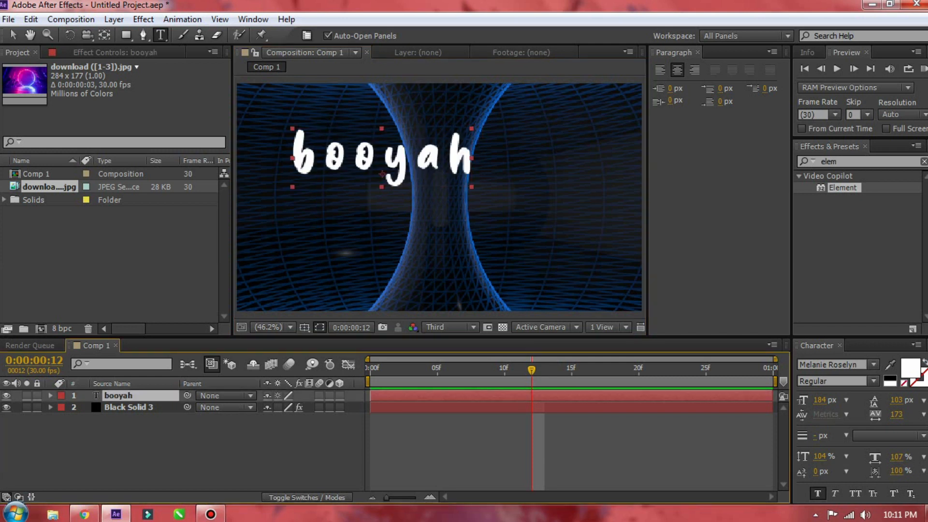
left_click(6, 396)
Assign the booyah layer as Path Layer 1 in the Element effect on Black Solid 3
left_click(128, 407)
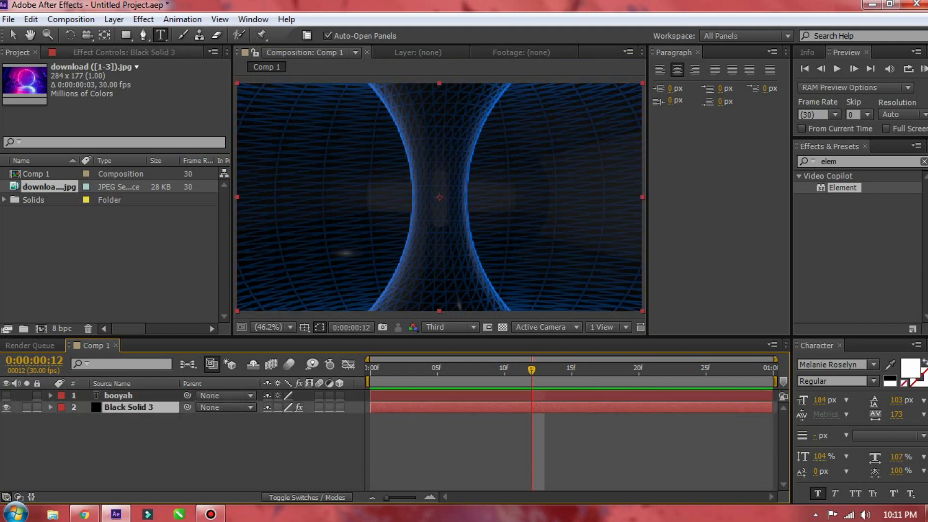
key("F3")
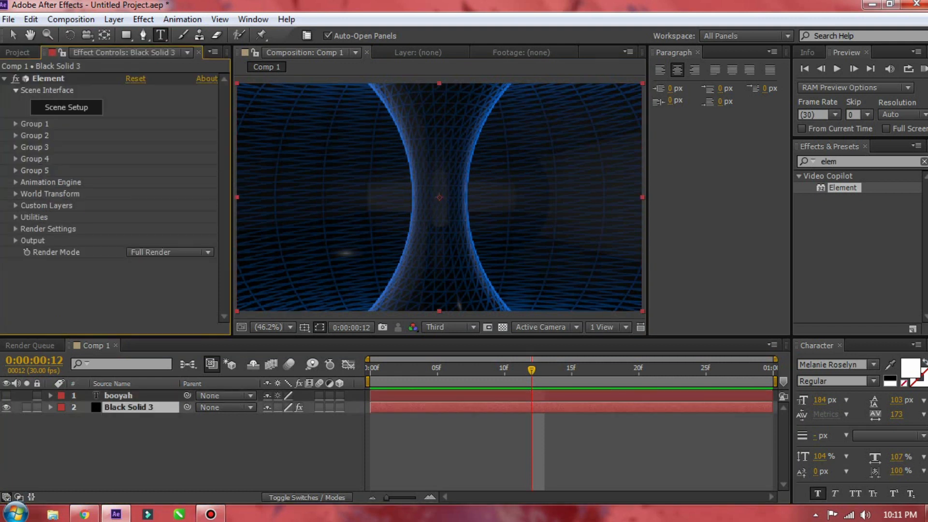
left_click(15, 206)
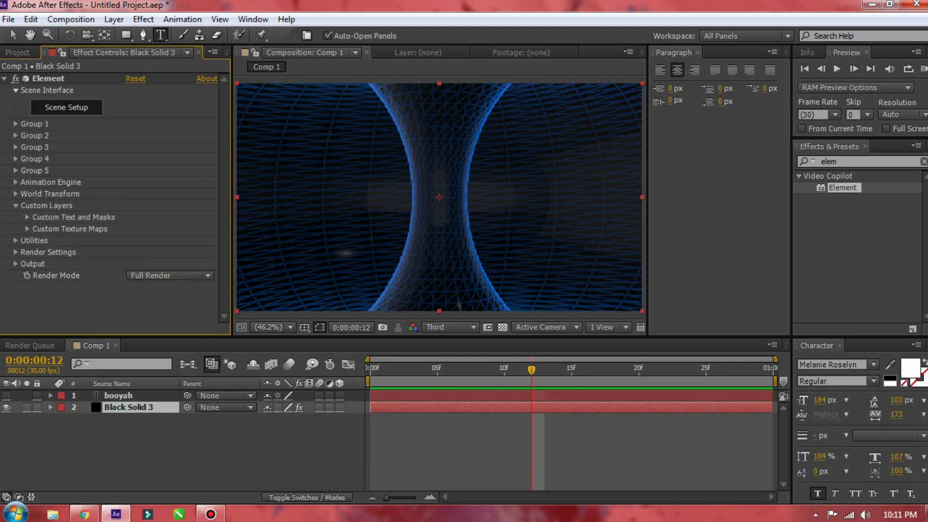
left_click(27, 217)
left_click(169, 165)
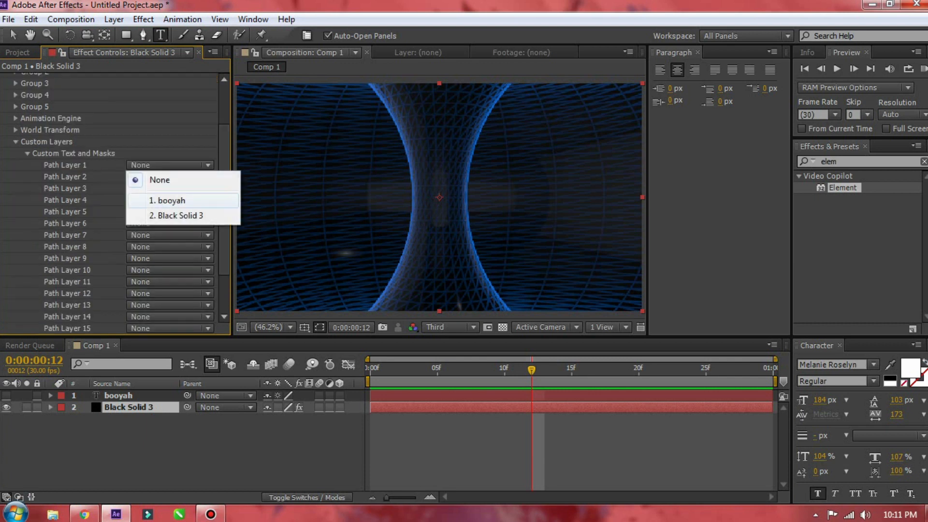
left_click(161, 199)
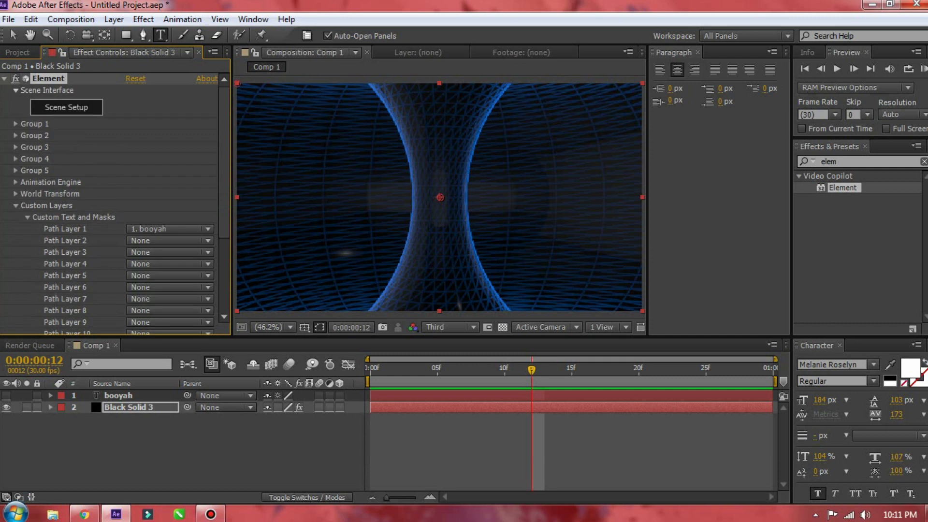
Reopen the Element scene setup and extrude the booyah text into a 3D model inside the torus
left_click(67, 107)
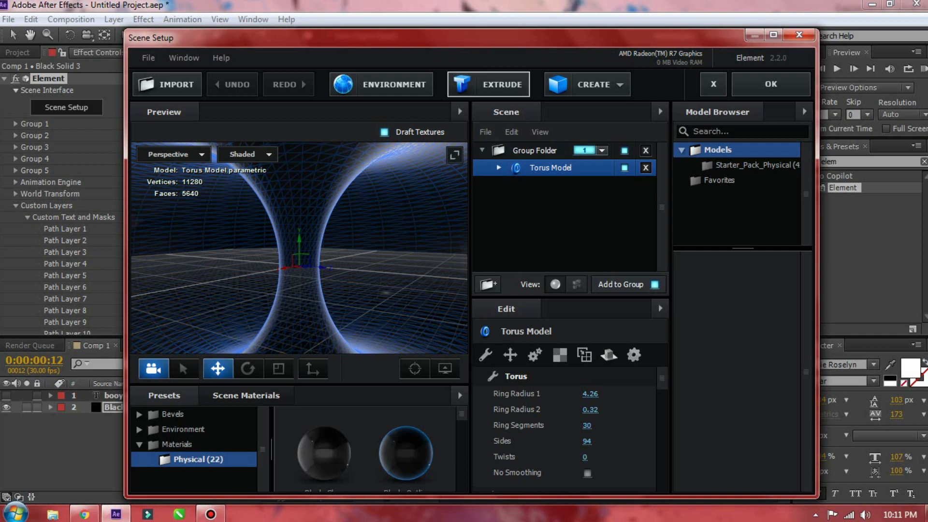
left_click(489, 84)
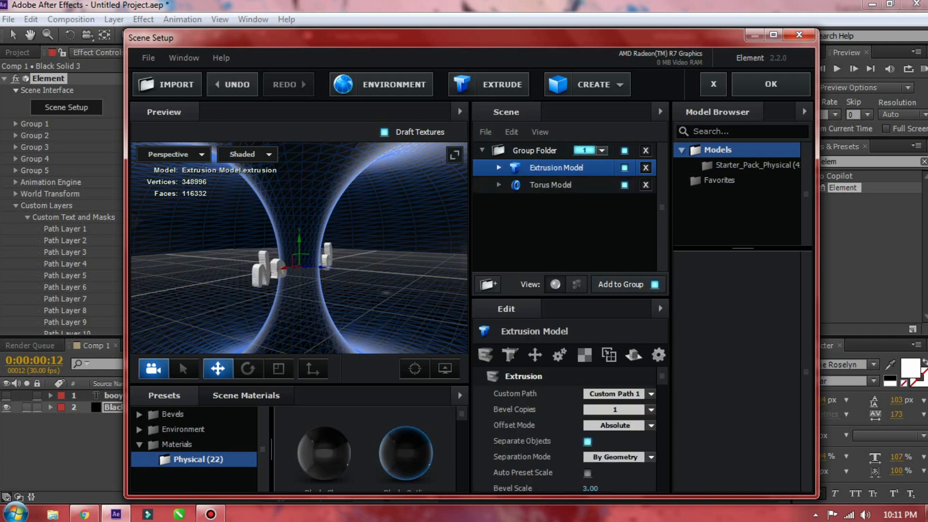
left_click_drag(386, 293, 314, 278)
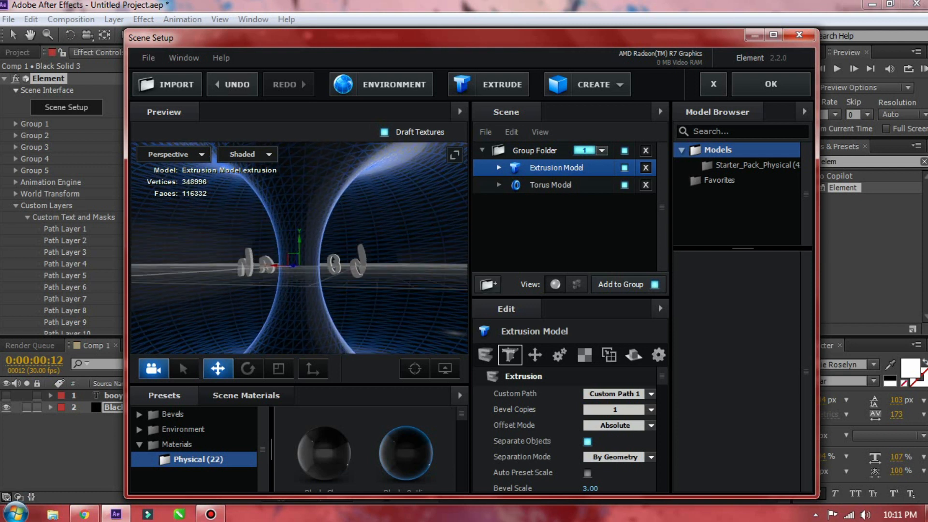
left_click_drag(377, 299, 411, 286)
Scale the extruded text model to 75.5% and set its Z position to -0.74
left_click(535, 355)
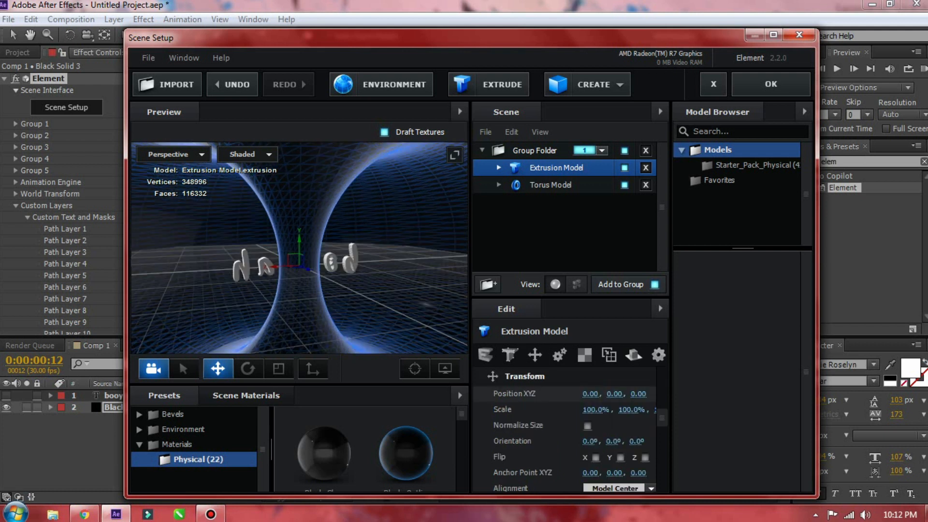
left_click_drag(638, 394, 586, 394)
left_click_drag(411, 285, 266, 293)
left_click_drag(596, 409, 572, 409)
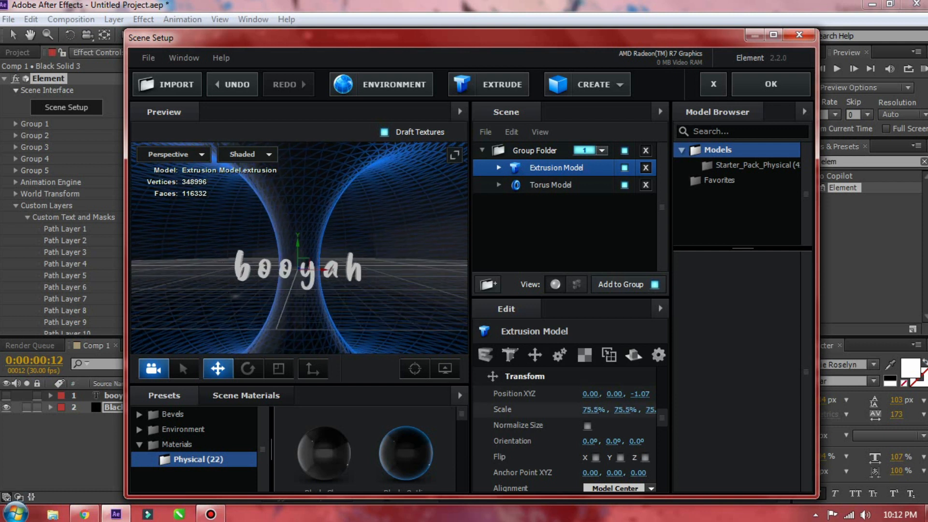
mouse_move(639, 394)
left_mouse_down()
mouse_move(630, 393)
mouse_move(655, 393)
left_mouse_up()
mouse_move(367, 285)
left_mouse_down()
mouse_move(295, 278)
mouse_move(367, 285)
left_mouse_up()
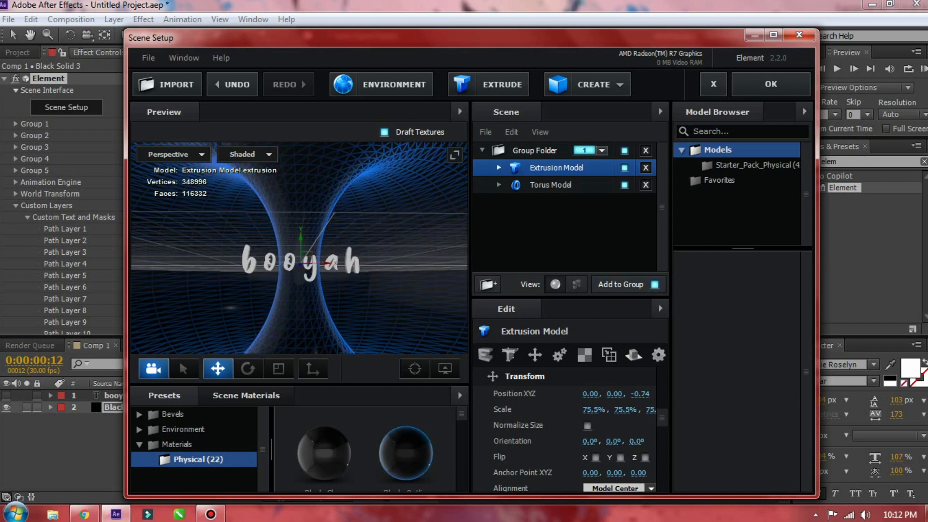
Apply the Blue_Wireframe material to the extruded text model and check it from another angle
scroll(365, 449, "down", 1)
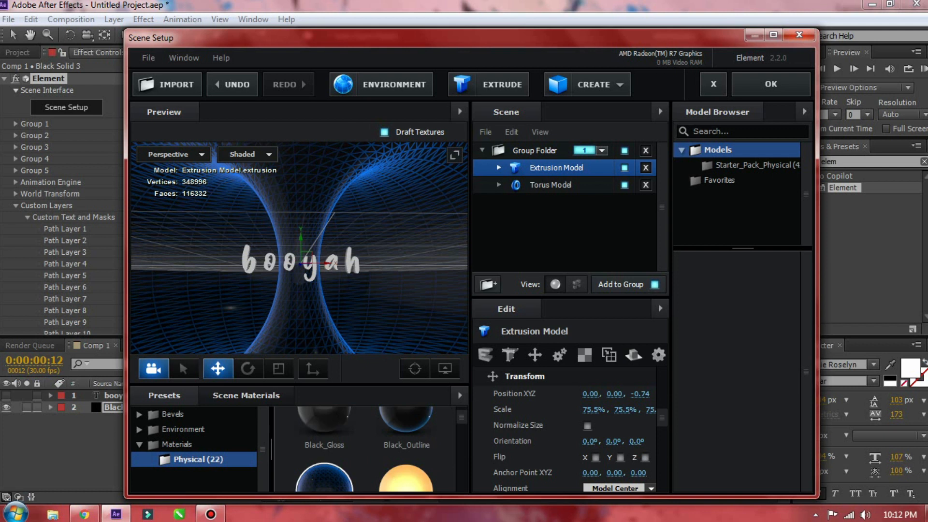
double_click(324, 479)
mouse_move(309, 285)
left_mouse_down()
mouse_move(392, 285)
mouse_move(310, 285)
left_mouse_up()
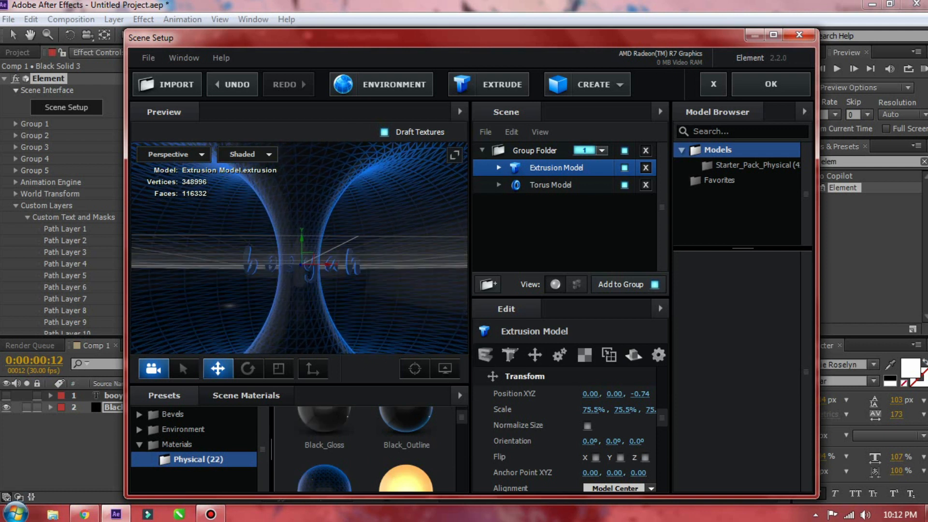
scroll(324, 476, "down", 2)
scroll(324, 476, "up", 2)
left_click_drag(310, 285, 276, 302)
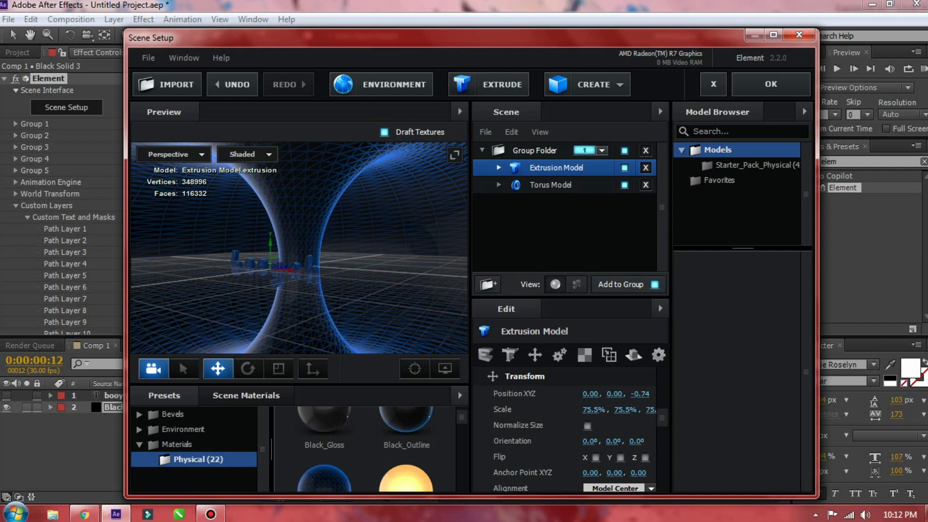
Set the diffuse color of the text model's Blue_Wireframe material to grey 626262 and apply the scene setup
left_click(499, 167)
left_click(575, 185)
scroll(564, 430, "down", 5)
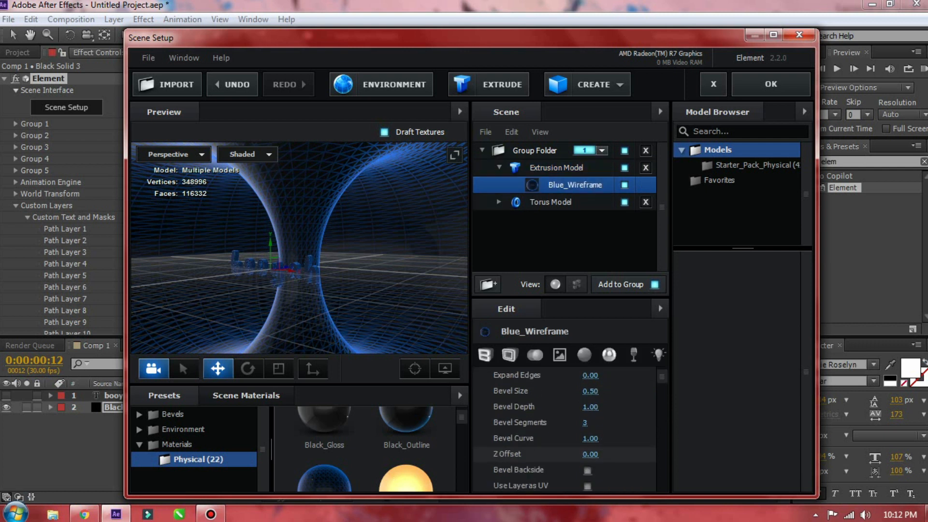
scroll(565, 427, "down", 3)
scroll(564, 428, "up", 8)
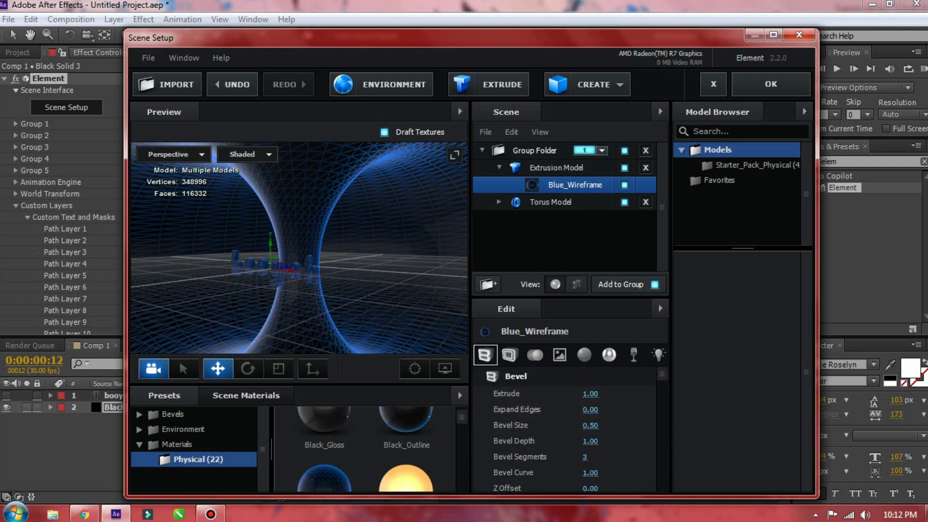
scroll(565, 430, "down", 3)
scroll(564, 430, "down", 10)
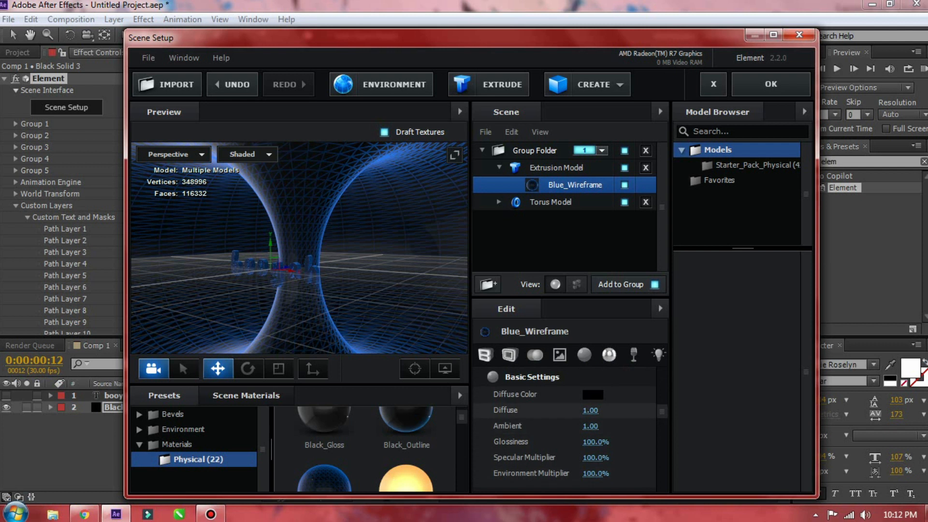
left_click(593, 395)
mouse_move(599, 338)
left_mouse_down()
mouse_move(528, 358)
mouse_move(470, 422)
mouse_move(468, 439)
mouse_move(468, 430)
left_mouse_up()
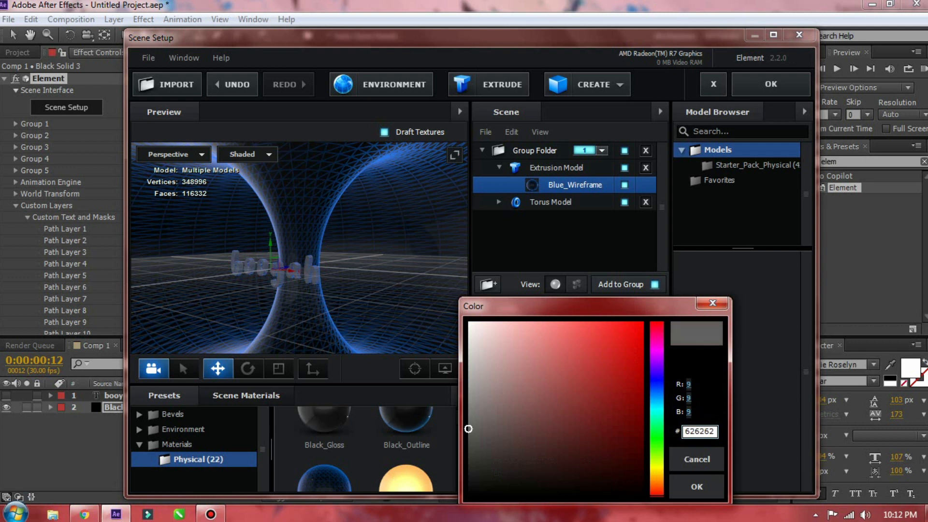
left_click(696, 486)
left_click_drag(251, 252, 368, 252)
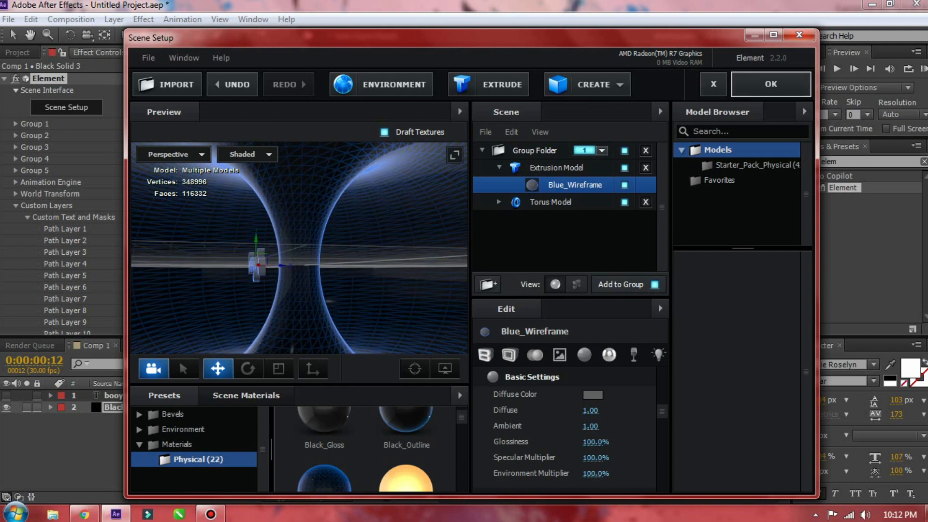
left_click(771, 83)
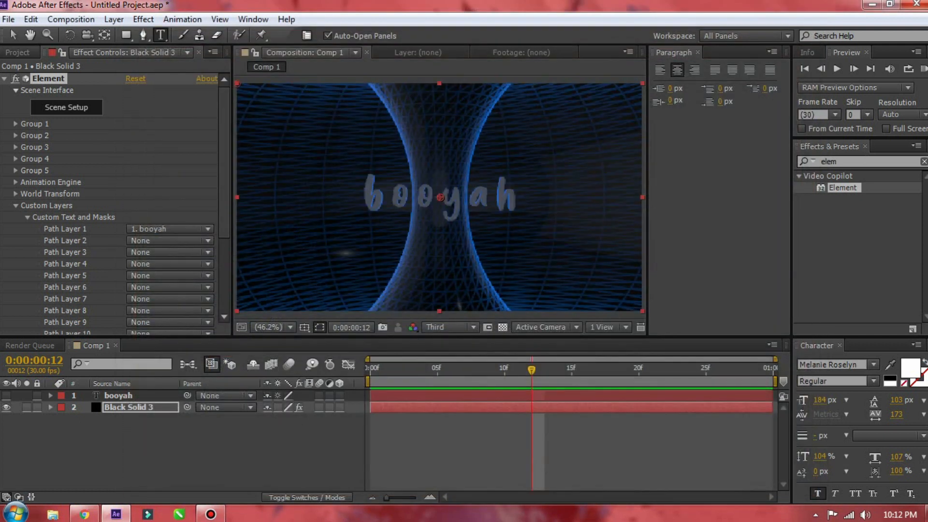
Import the image 439c40bba86d17bcd12d4ef2df211a02 from My Pictures and add it to Comp 1 as a hidden layer beneath Black Solid 3
left_click(18, 53)
double_click(109, 249)
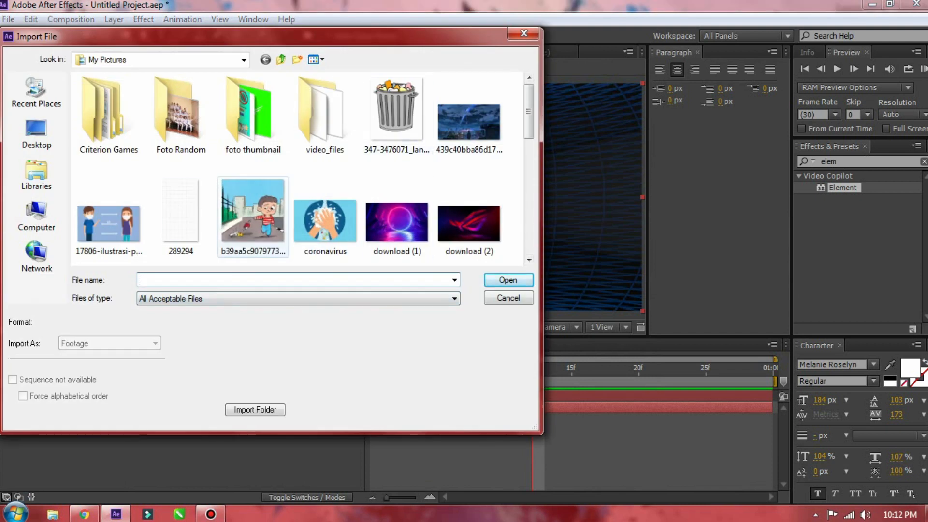
double_click(469, 122)
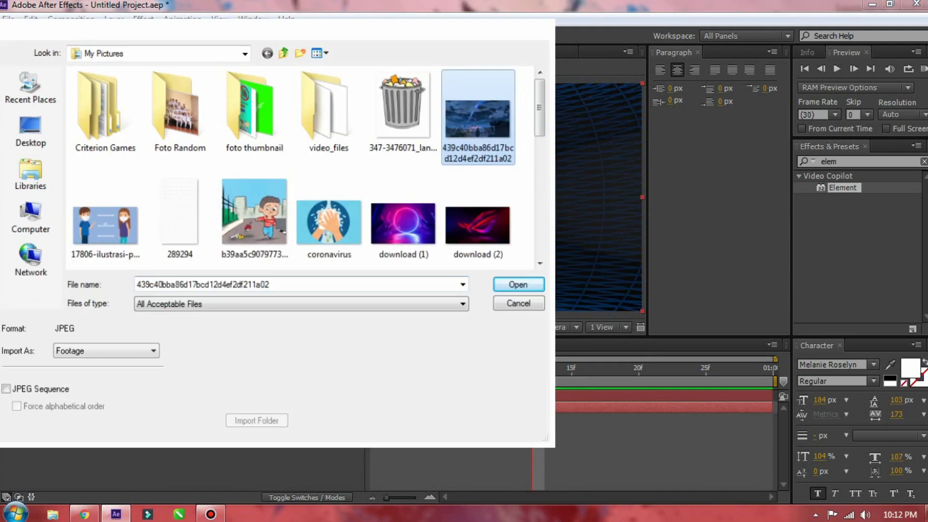
left_click_drag(48, 174, 384, 419)
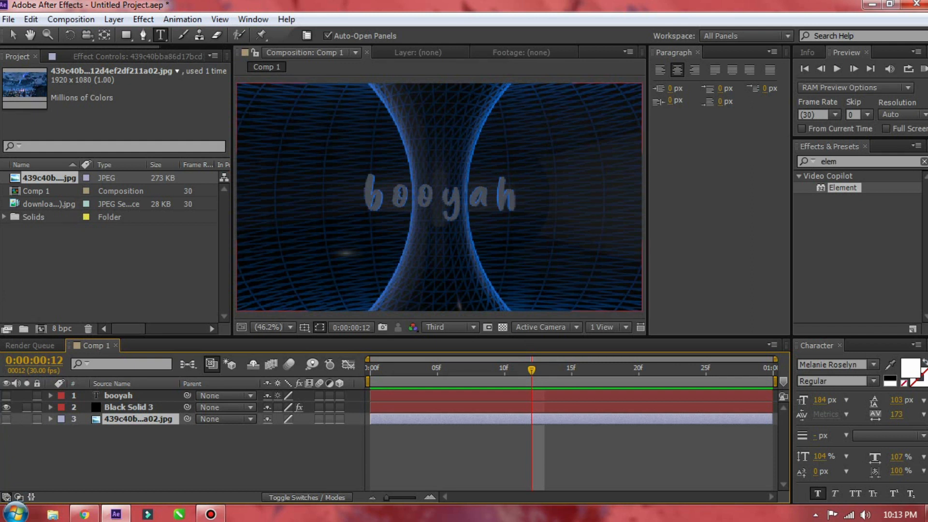
Assign the imported image as Layer 1 of the custom texture maps in the Element effect on Black Solid 3
left_click(129, 407)
left_click(123, 52)
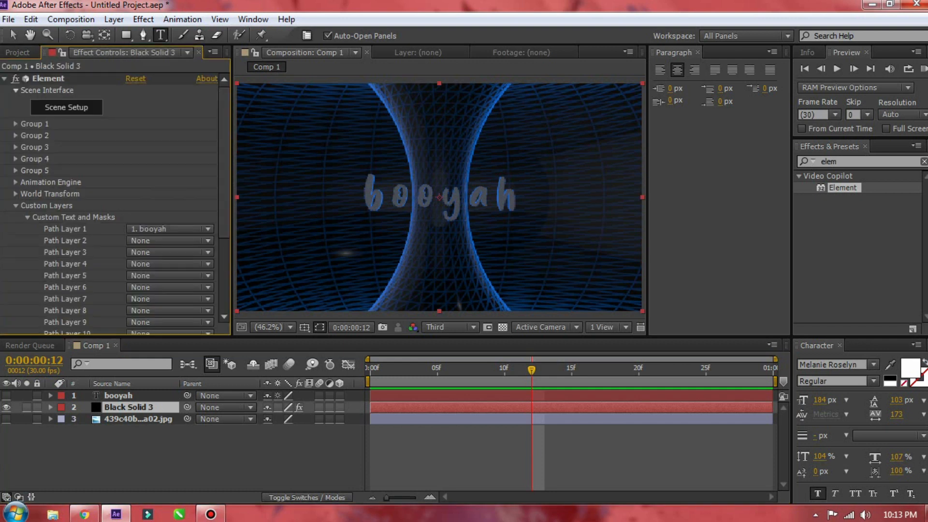
left_click(27, 217)
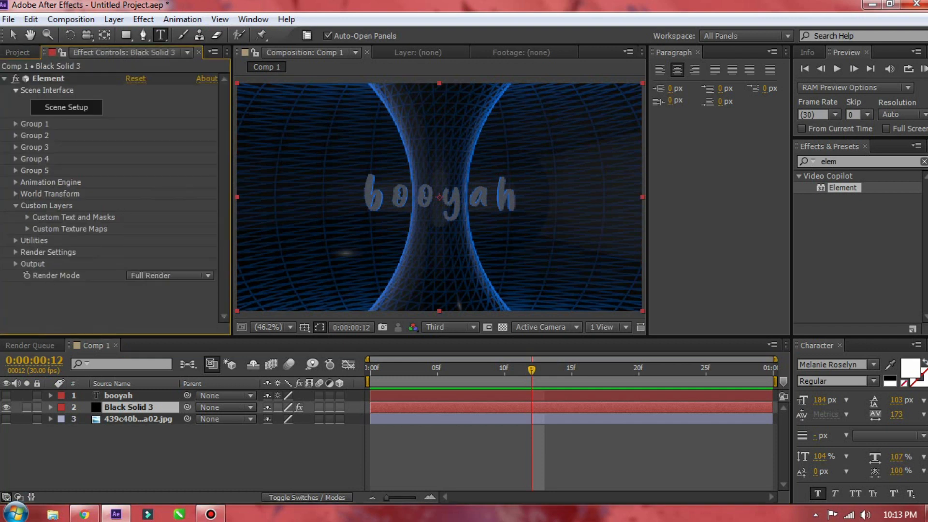
left_click(28, 228)
left_click(169, 223)
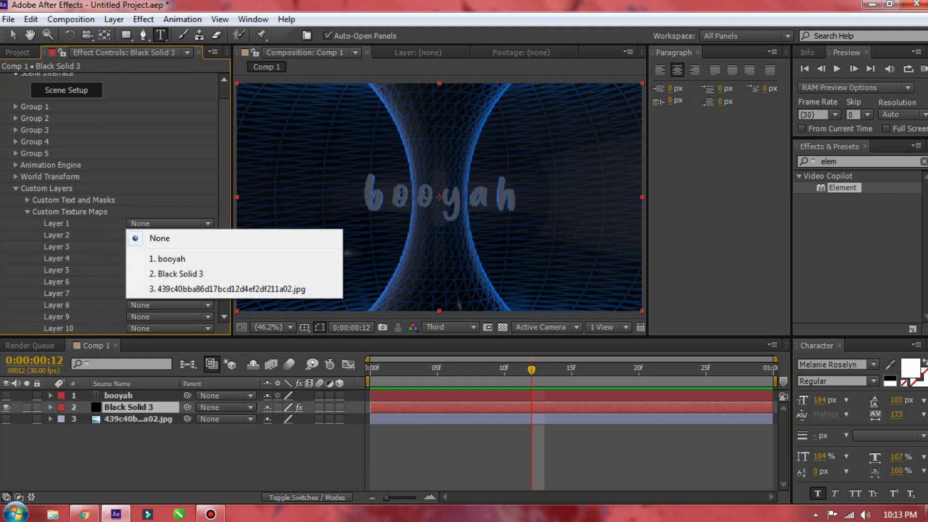
left_click(227, 289)
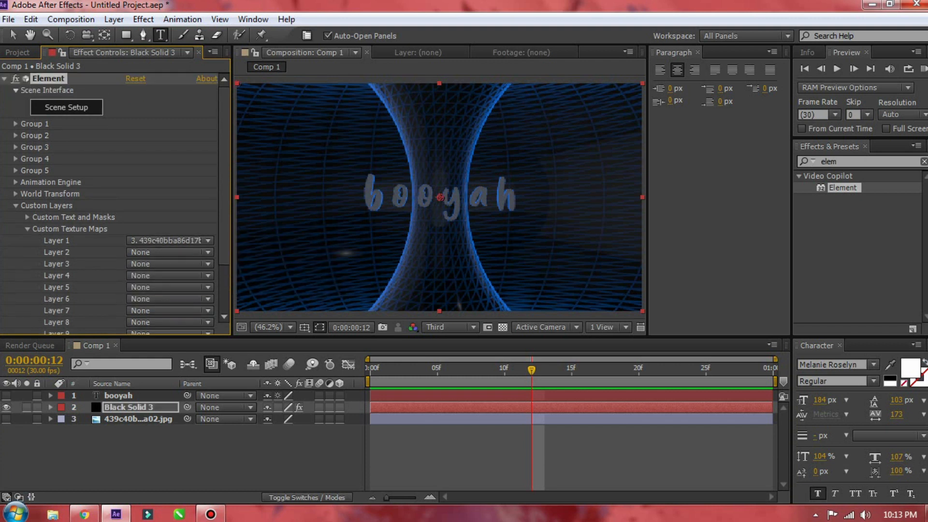
Reopen the Element scene setup and create a box model in the scene
left_click(66, 107)
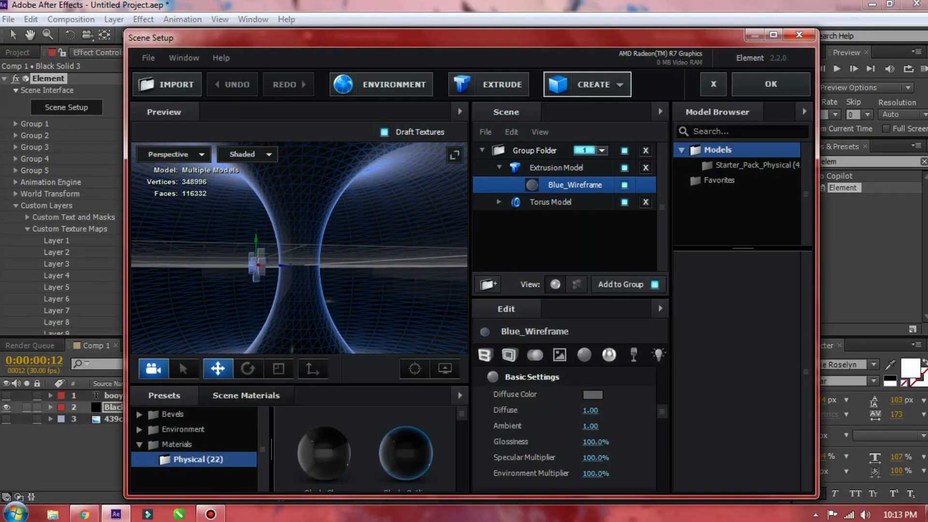
left_click(587, 84)
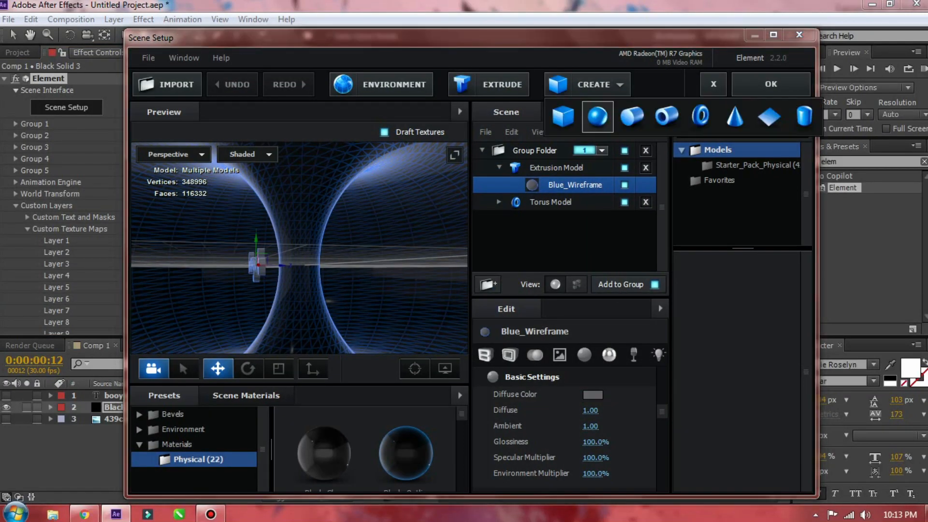
left_click(563, 116)
left_click_drag(299, 218, 261, 233)
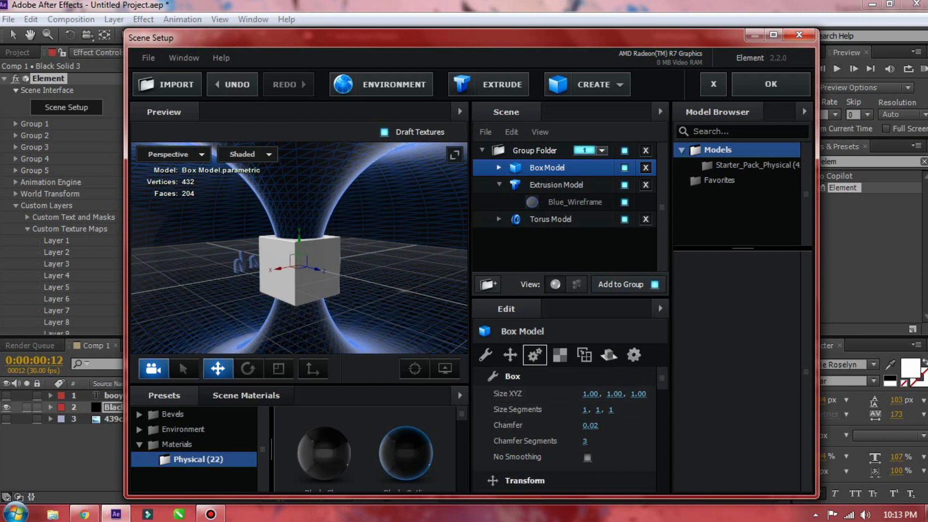
Move the box model to position 0.16, -0.14, 1.12 inside the torus and scale it down to 65%
left_click(510, 355)
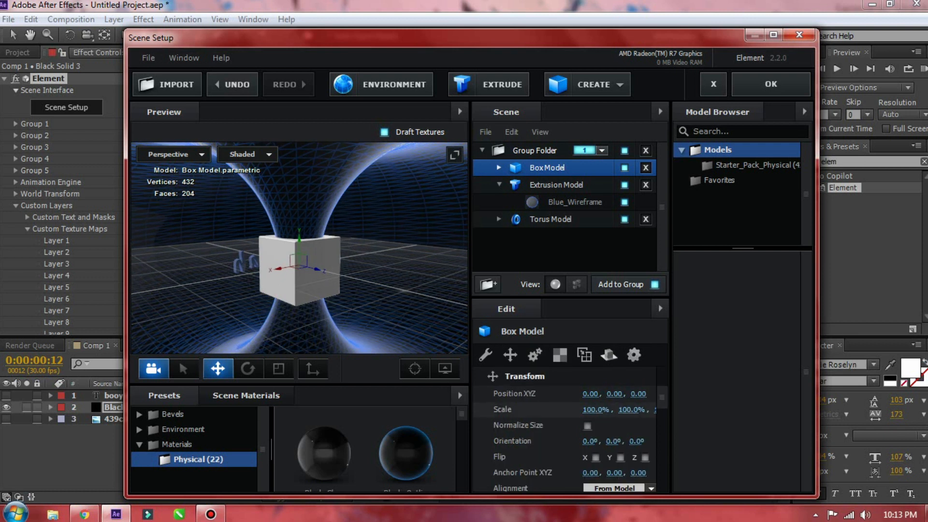
left_click_drag(638, 394, 714, 394)
left_click_drag(594, 409, 559, 410)
left_click_drag(368, 299, 416, 274)
mouse_move(614, 394)
left_mouse_down()
mouse_move(630, 394)
mouse_move(605, 393)
left_mouse_up()
left_click_drag(348, 300, 353, 274)
left_click_drag(592, 394, 621, 394)
left_click_drag(411, 315, 430, 314)
Set the box model's scale to 50%, then try a 12° X orientation and undo it
left_click(594, 410)
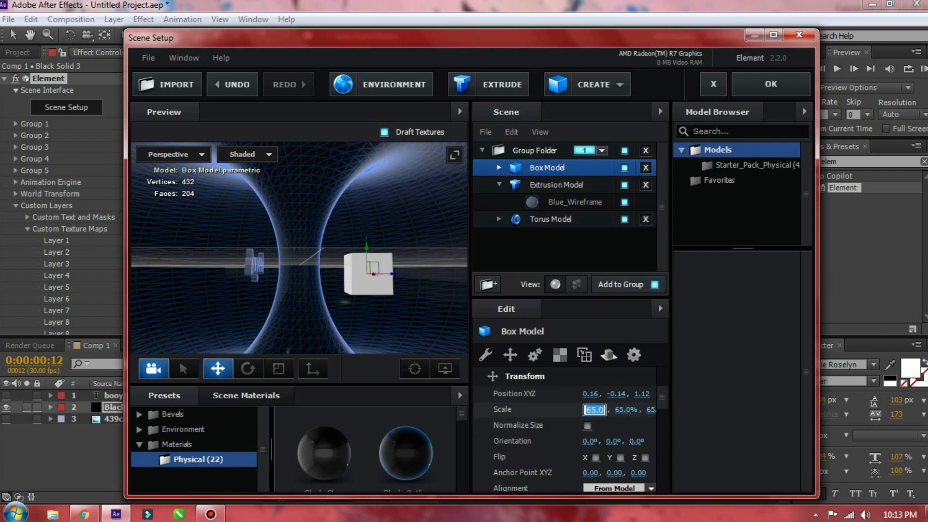
type("50")
key("Return")
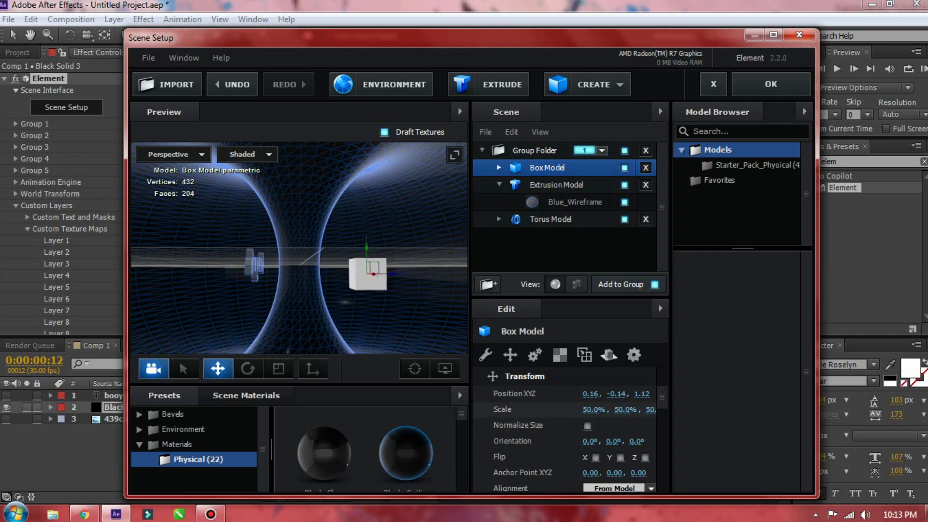
mouse_move(589, 441)
left_mouse_down()
mouse_move(608, 441)
mouse_move(592, 441)
left_mouse_up()
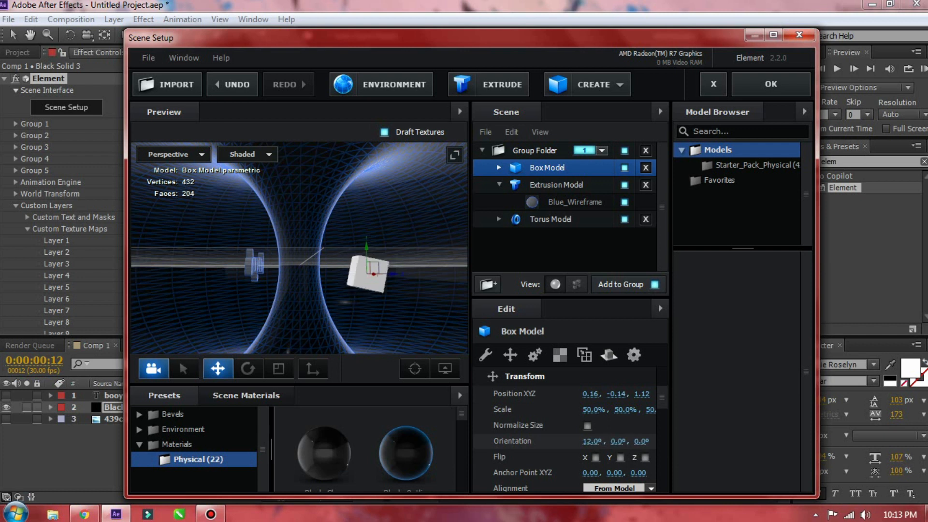
key("ctrl+z")
Load Custom Layer 1 as the diffuse texture of the box model's Default material
scroll(580, 425, "down", 2)
scroll(570, 430, "down", 8)
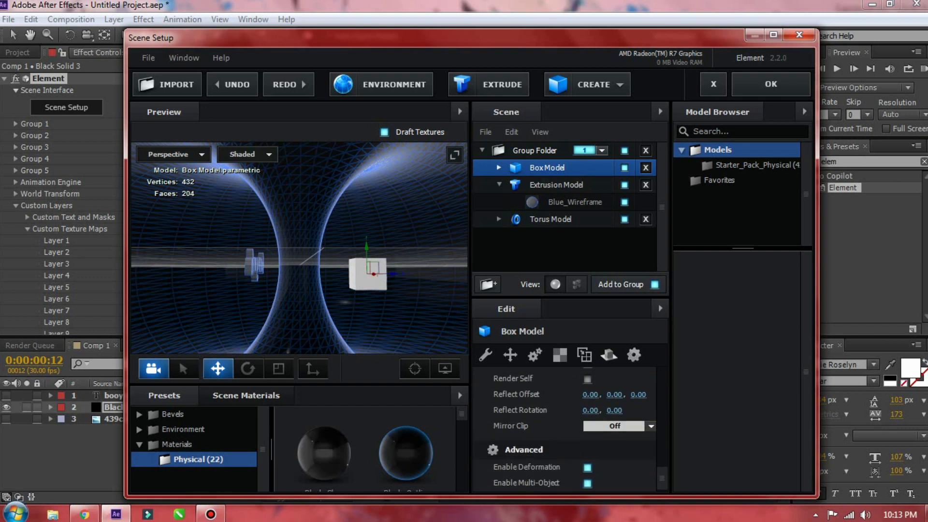
left_click(499, 168)
left_click(561, 185)
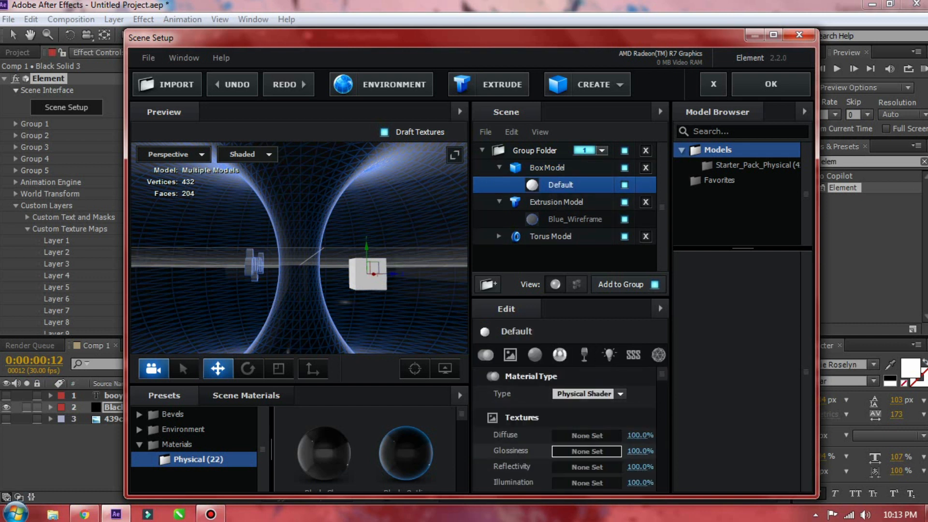
left_click(587, 435)
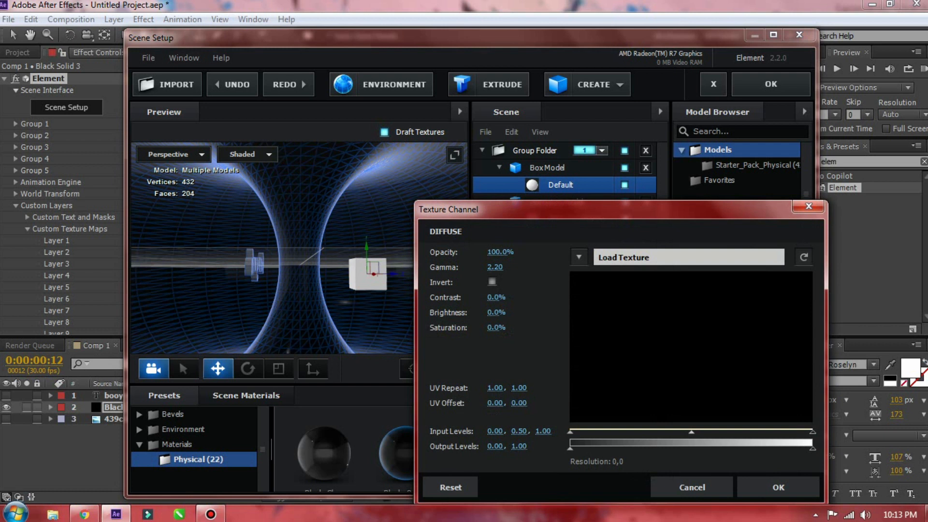
left_click(578, 257)
left_click(623, 277)
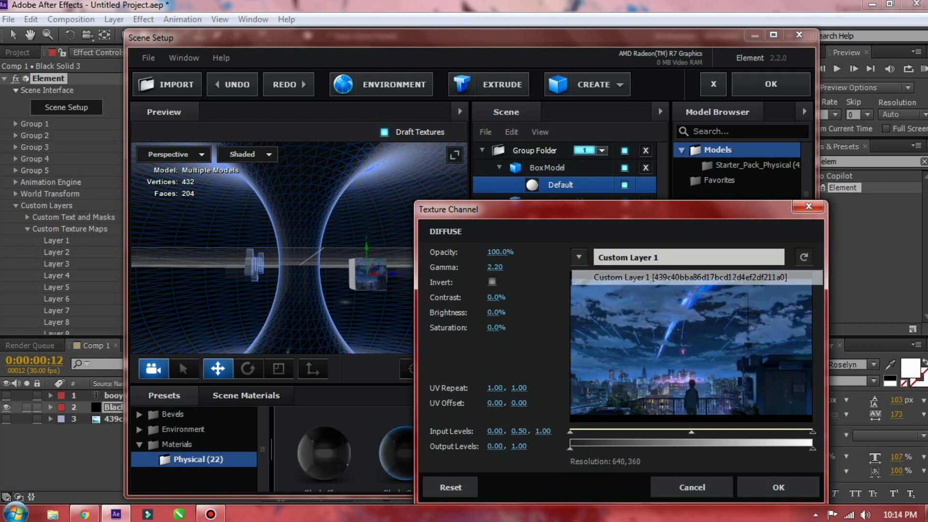
left_click(777, 486)
left_click_drag(338, 290, 343, 314)
Duplicate the textured box model and move the copy to position 2.00, -0.25, 0.03
left_click(547, 168)
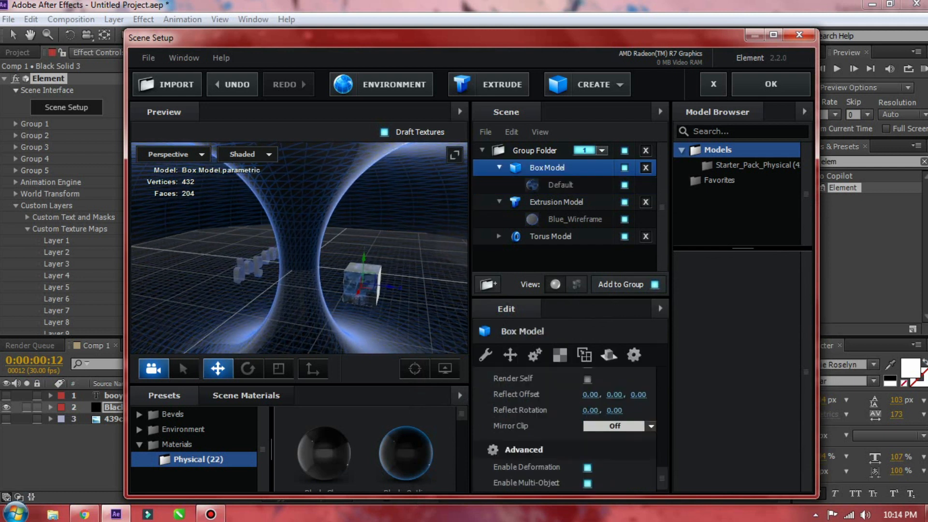
left_click(499, 168)
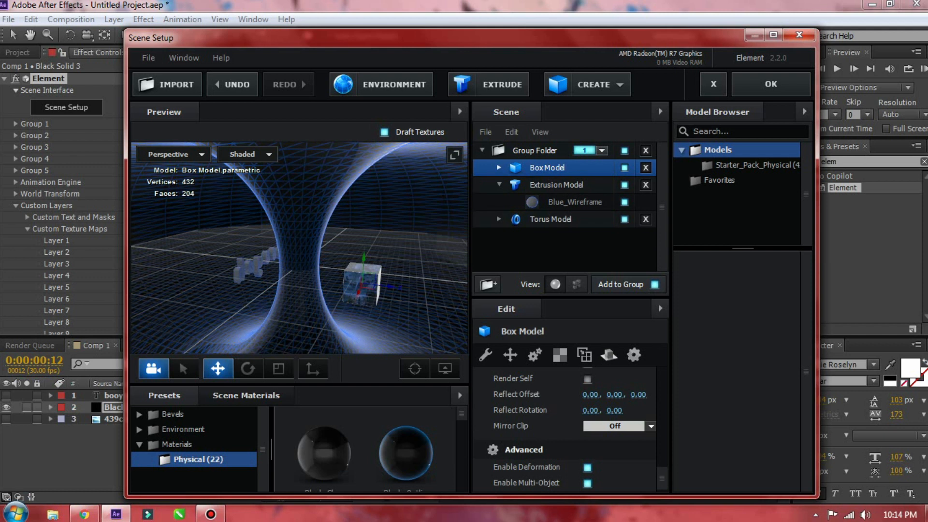
key("ctrl+d")
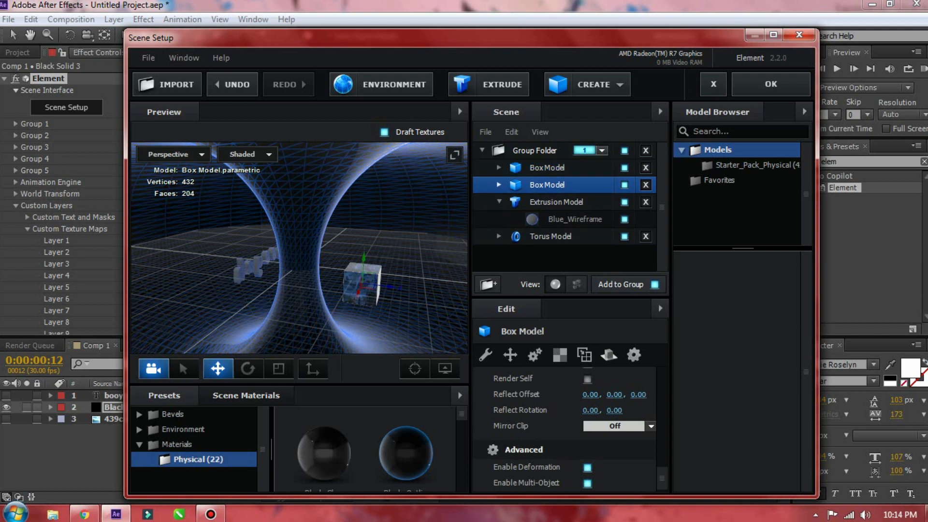
left_click_drag(300, 271, 322, 229)
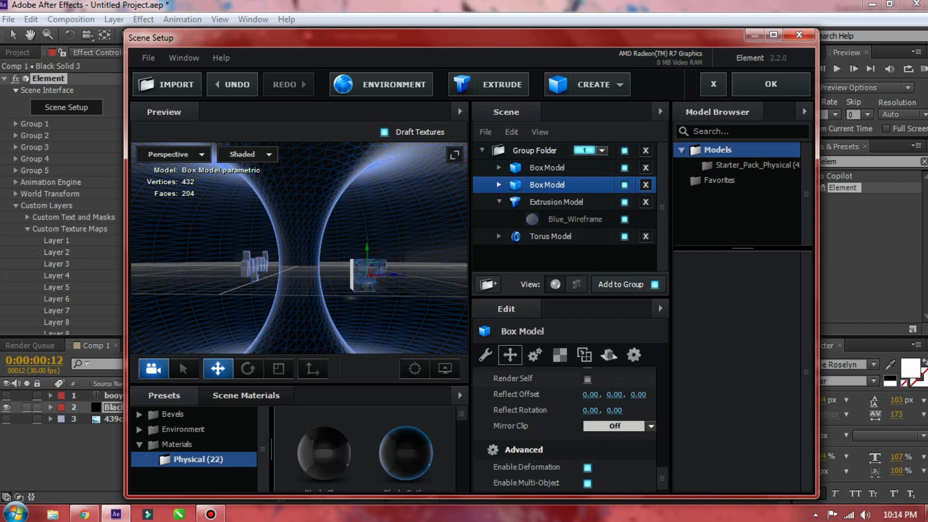
left_click(510, 355)
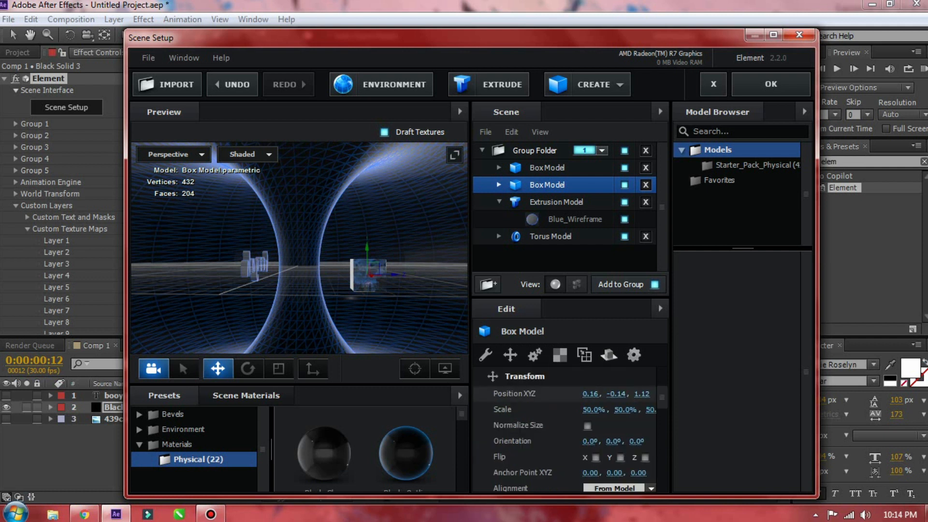
left_click_drag(590, 393, 684, 394)
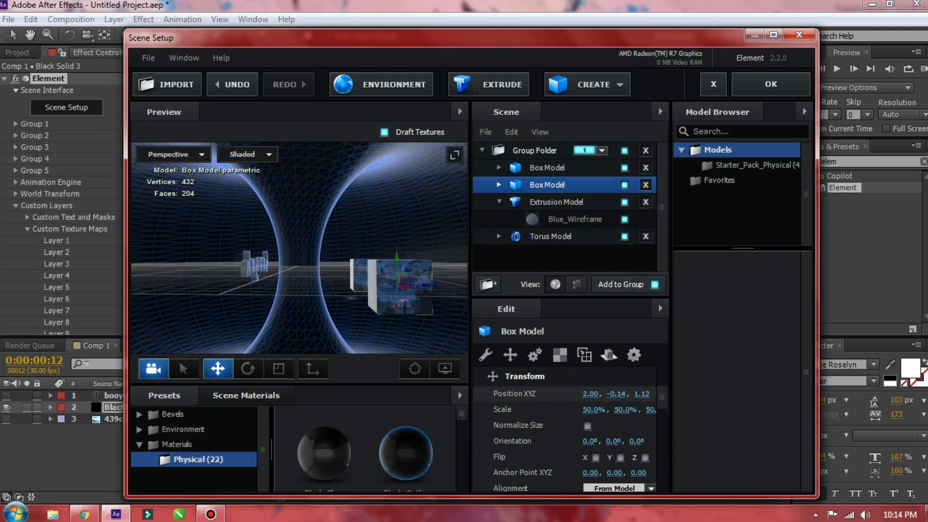
left_click_drag(616, 393, 589, 394)
left_click_drag(299, 248, 379, 266)
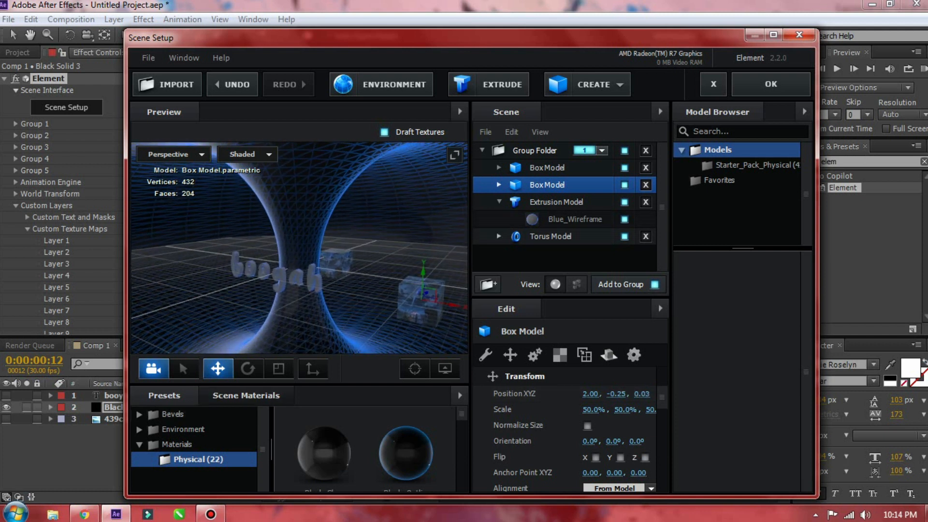
Raise the extruded text model by setting its Y position to 0.64
right_click(546, 202)
left_click(546, 184)
left_click(547, 202)
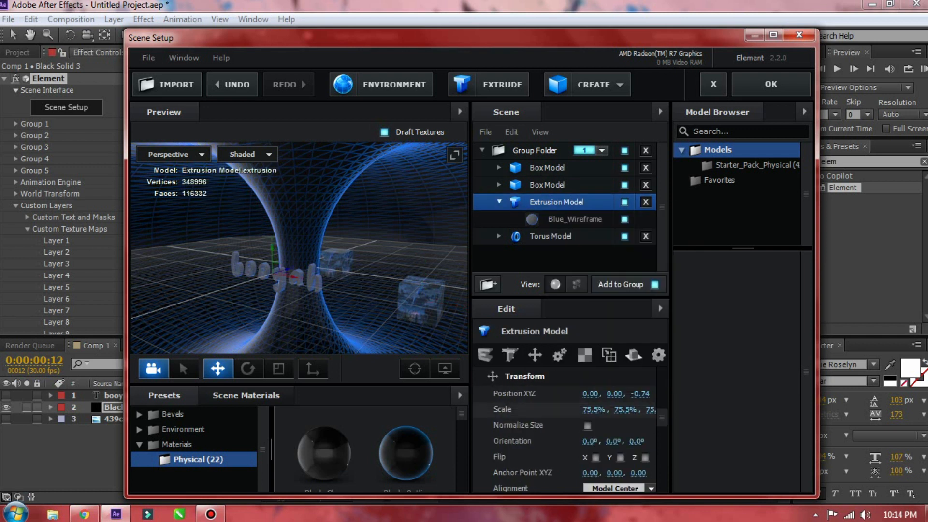
left_click_drag(614, 394, 647, 393)
left_click_drag(387, 300, 285, 275)
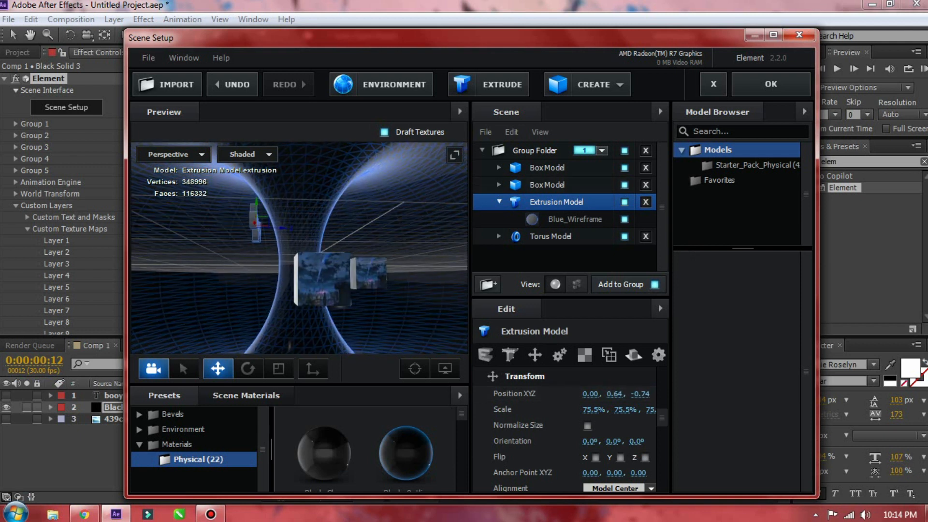
Duplicate the box model placed at X 2.00 and set the copy's X position to 0.08
left_click(547, 185)
key("ctrl+d")
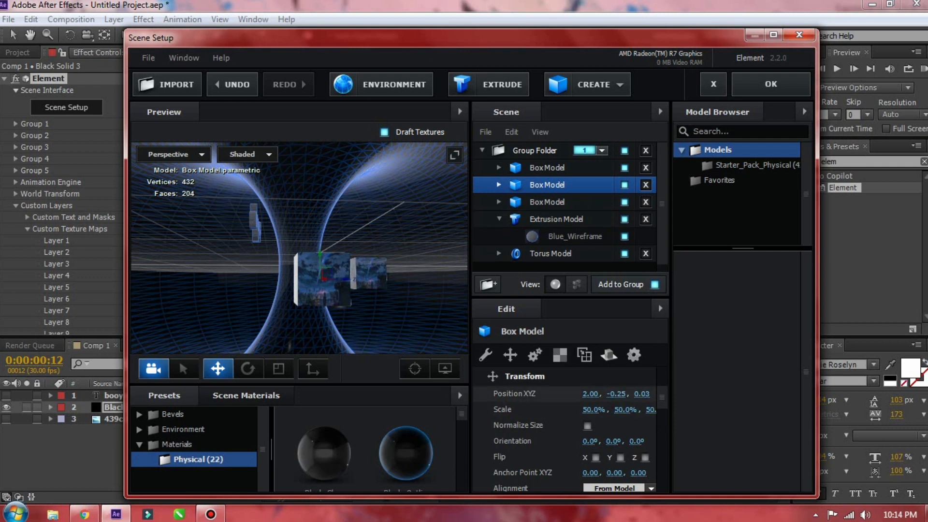
left_click_drag(592, 393, 531, 394)
left_click_drag(271, 252, 377, 252)
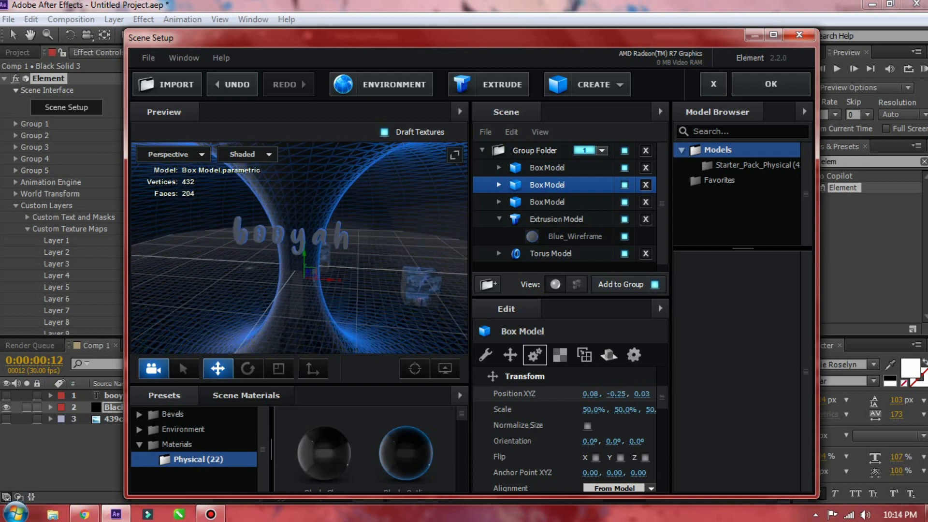
Move the selected box model copy to X position -1.36
left_click_drag(590, 393, 527, 393)
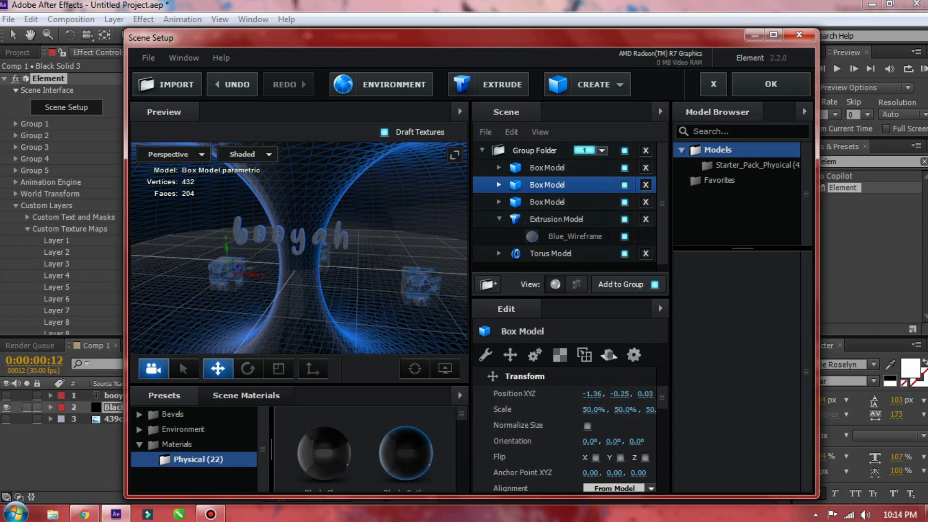
Duplicate the box model at 0.16, -0.14, 1.12, set the copy's Z position to -1.61 and accept the scene
left_click(546, 168)
key("ctrl+d")
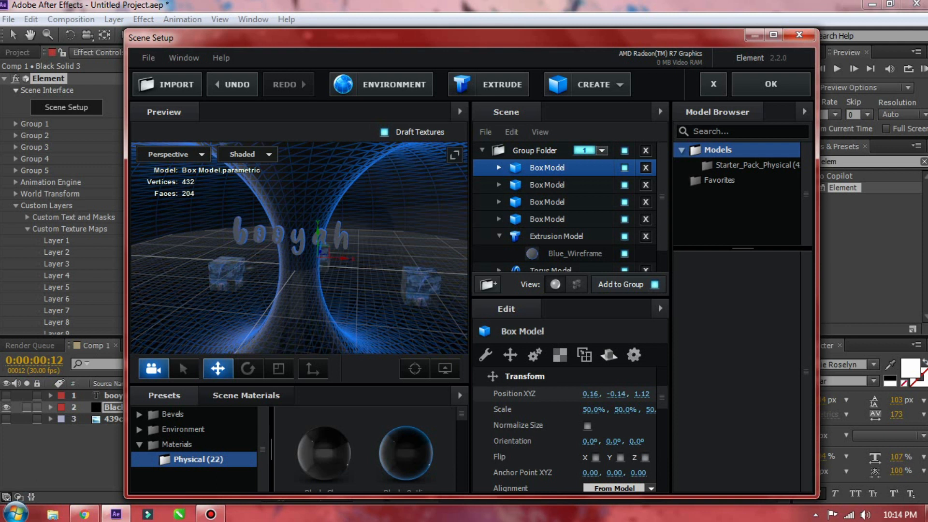
left_click_drag(616, 393, 640, 393)
key("ctrl+z")
key("ctrl+shift+z")
key("ctrl+z")
mouse_move(642, 394)
left_mouse_down()
mouse_move(605, 394)
mouse_move(636, 393)
left_mouse_up()
left_click_drag(299, 248, 271, 249)
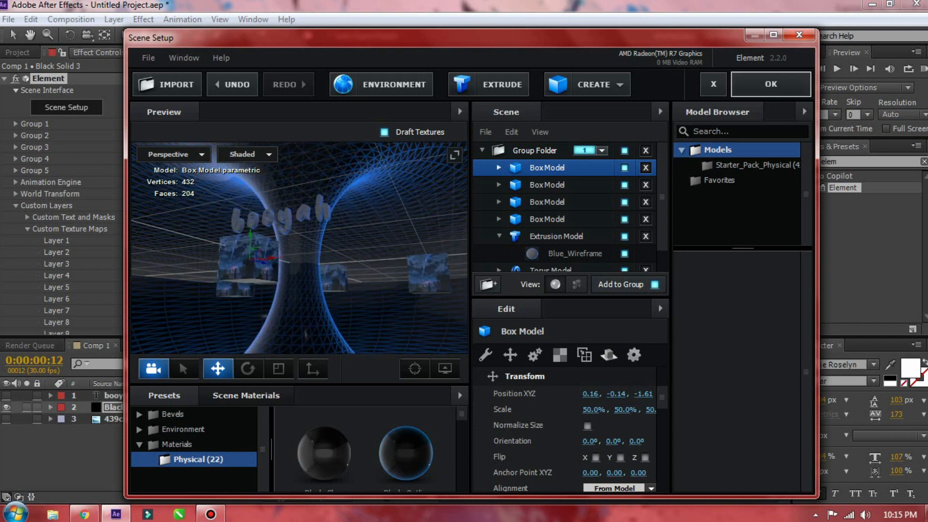
left_click(771, 83)
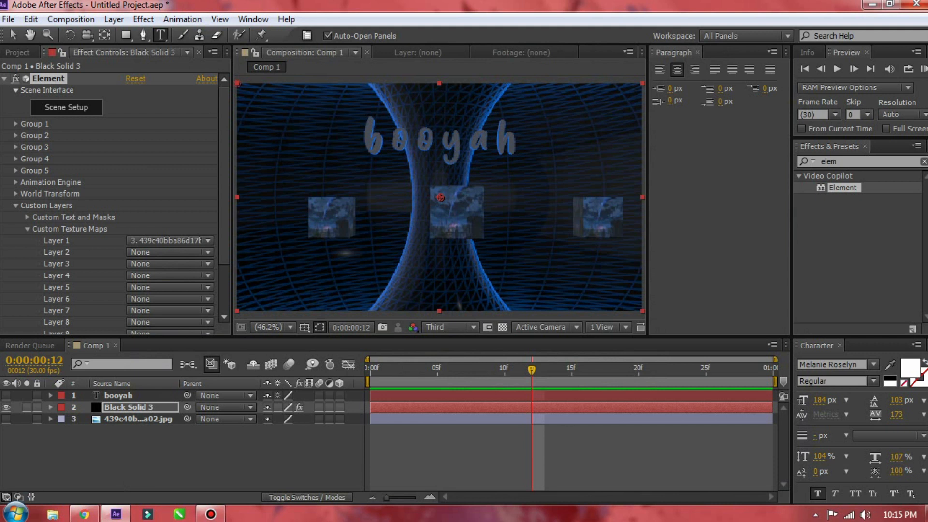
Push Group 1 back by setting its Particle Replicator Position Z to 470
left_click(16, 123)
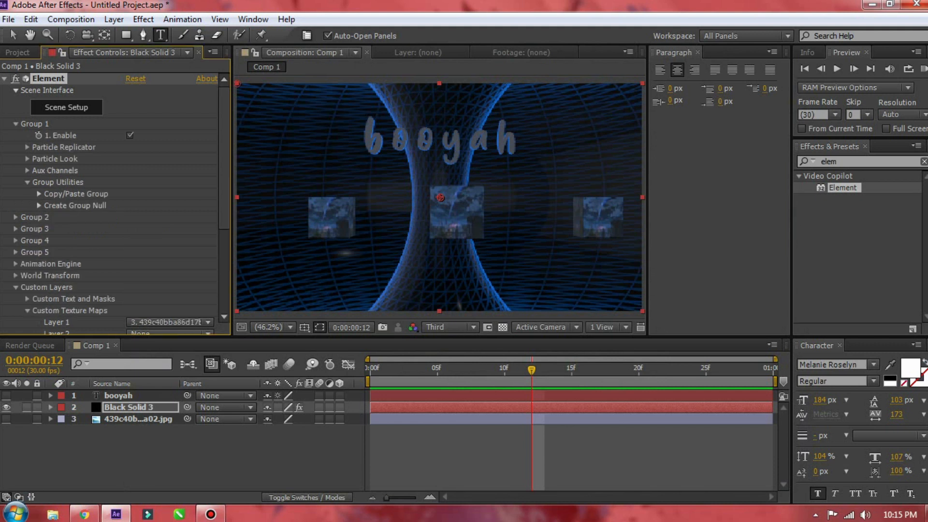
left_click(38, 194)
left_click(38, 194)
left_click(27, 147)
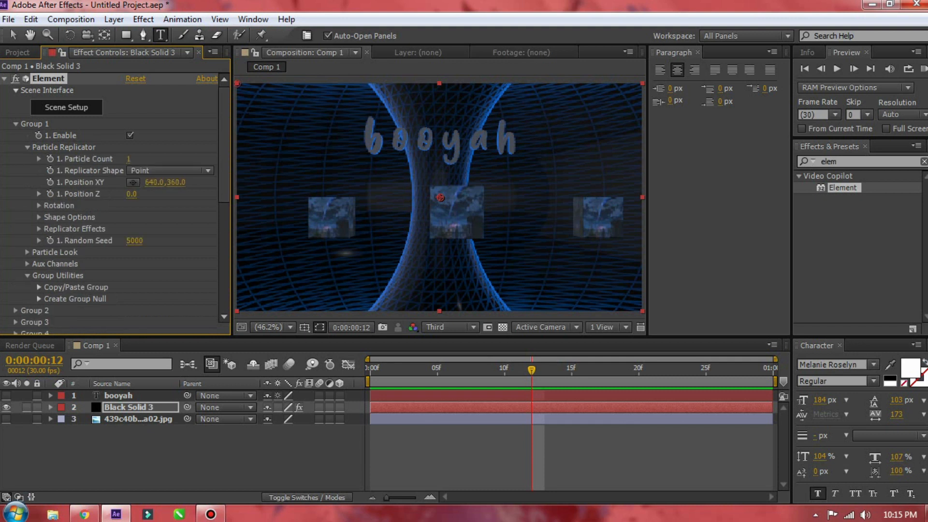
left_click_drag(131, 194, 153, 194)
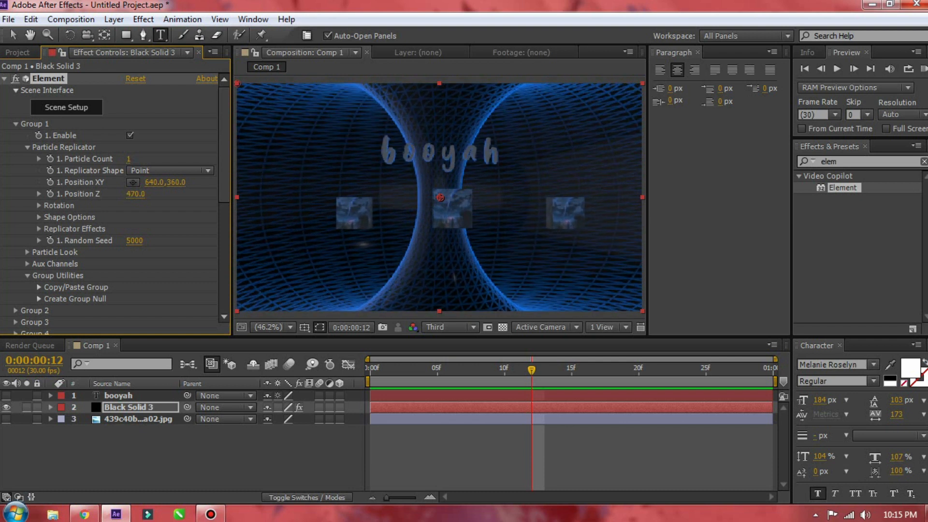
Animate Group 1's Y Rotation with a keyframe at frame 0 and one of 12x+293.0° at frame 12
left_click(39, 206)
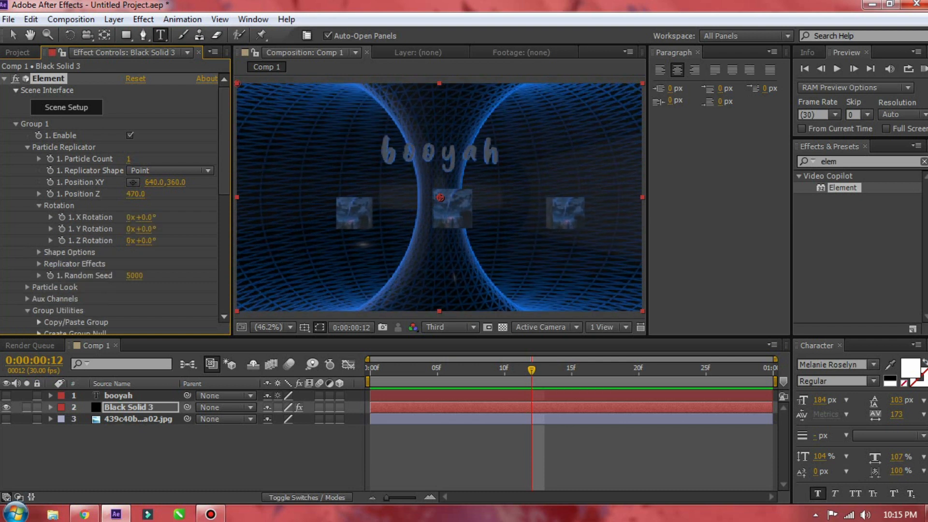
mouse_move(146, 217)
left_mouse_down()
mouse_move(156, 240)
mouse_move(133, 229)
left_mouse_up()
key("ctrl+z")
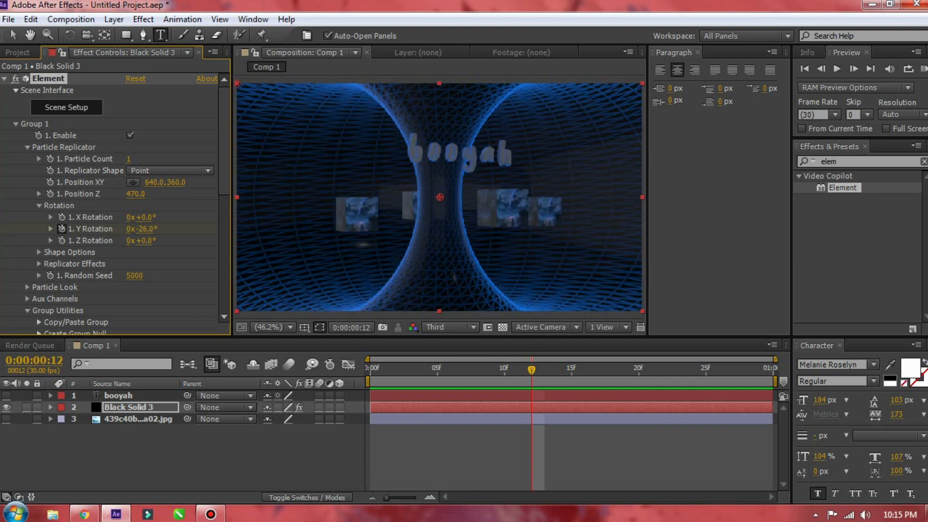
key("u")
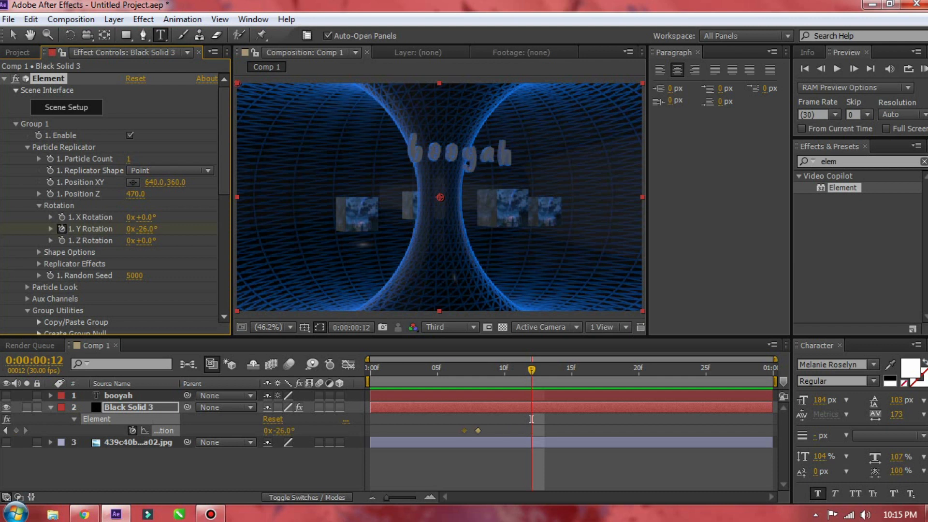
left_click_drag(145, 228, 442, 229)
left_click_drag(145, 229, 710, 229)
left_click_drag(146, 229, 532, 229)
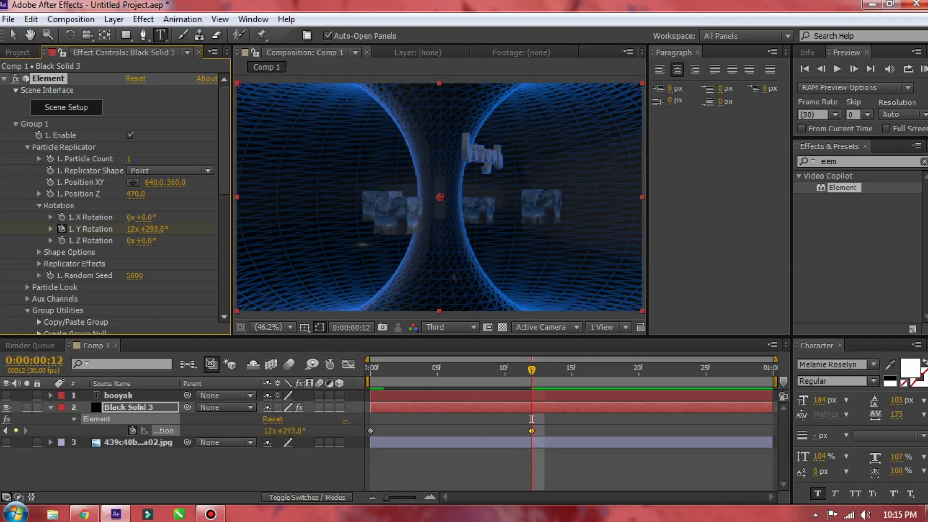
Apply Easy Ease to both Y Rotation keyframes
left_click_drag(556, 420, 335, 439)
key("F9")
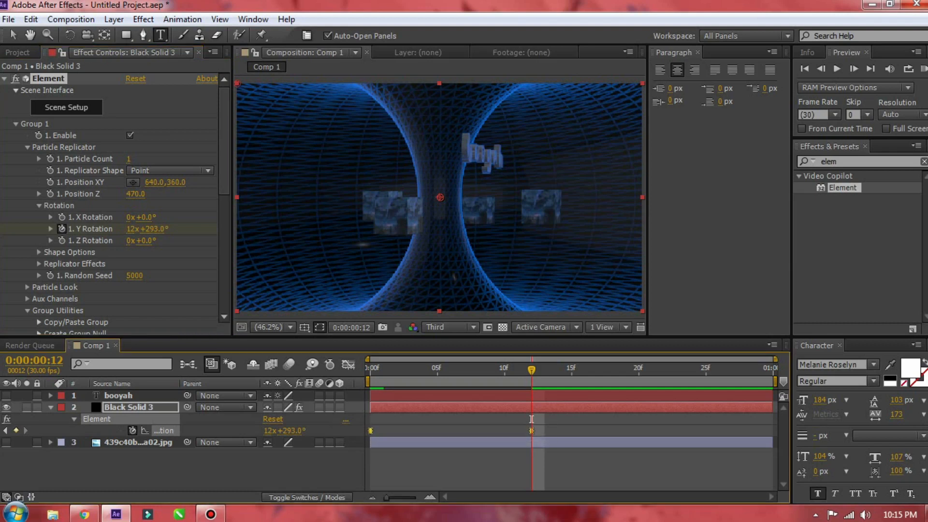
Move the last Y Rotation keyframe to the end of the composition and preview the animation
key("F2")
left_click_drag(532, 430, 773, 430)
key("KP_0")
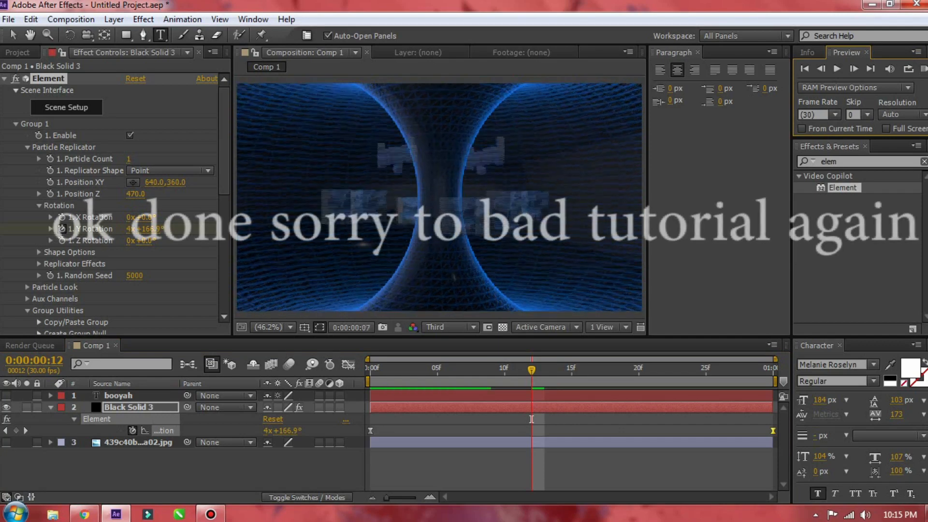